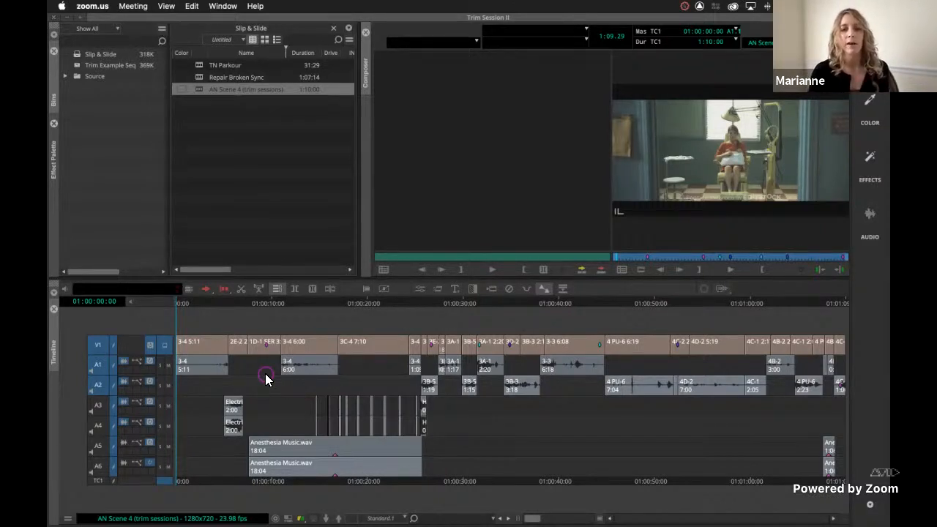
Play the AN Scene 4 sequence full screen from near its start to review the edit, and return to the editing view
{"action": "left_click", "coordinate": [129, 443]}
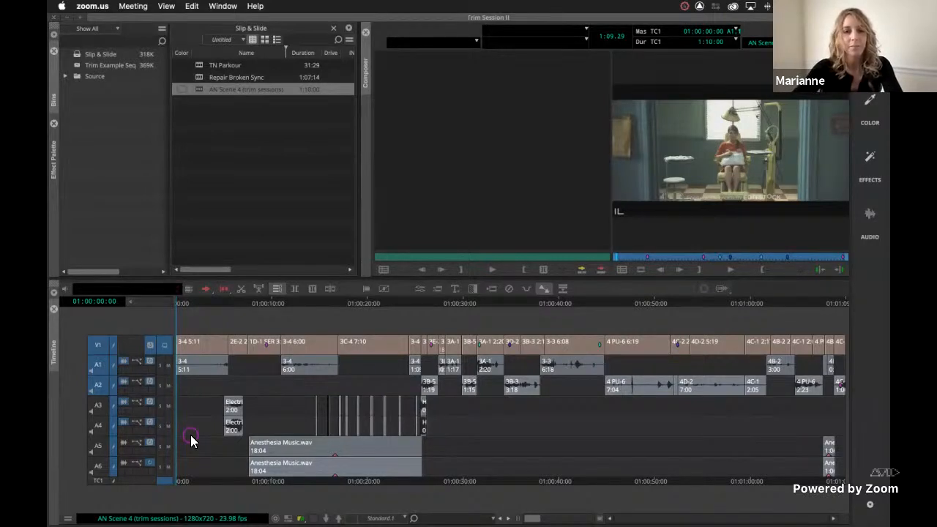
{"action": "left_click", "coordinate": [190, 436]}
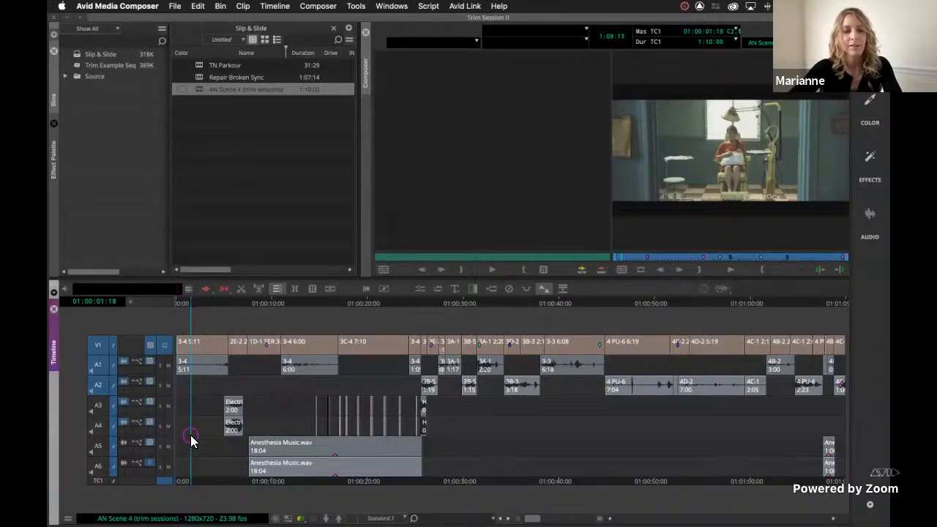
{"action": "key", "text": "super+shift+f"}
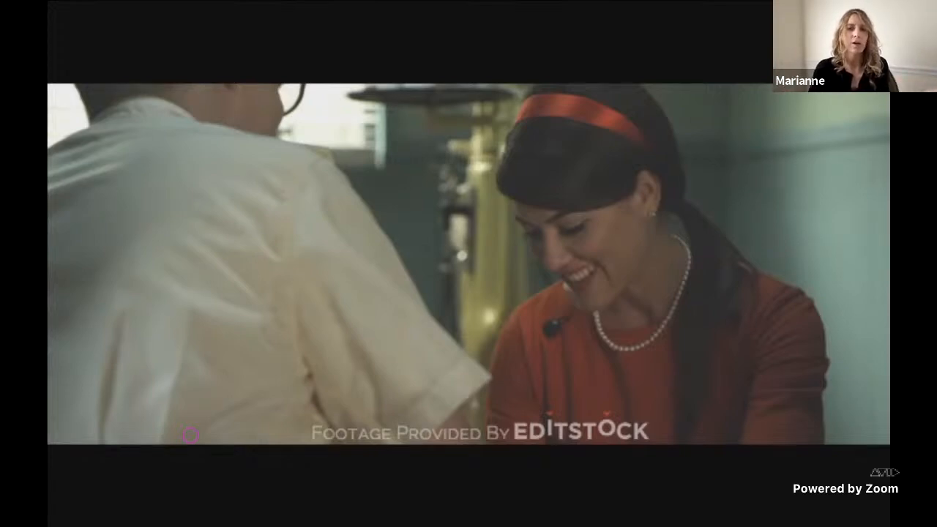
{"action": "key", "text": "Escape"}
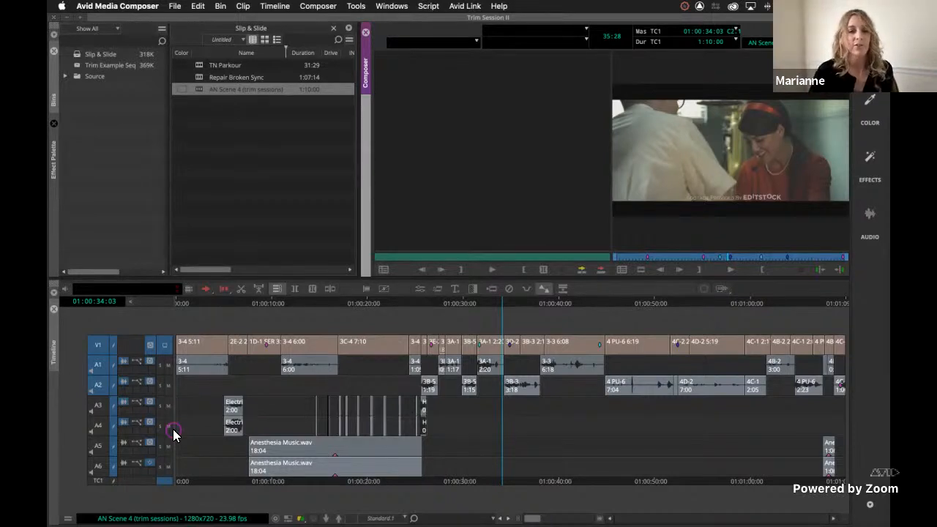
Move the playhead onto the 1D-1 SER clip and adjust the timeline's playback volume
{"action": "left_click_drag", "start_coordinate": [193, 301], "coordinate": [258, 298]}
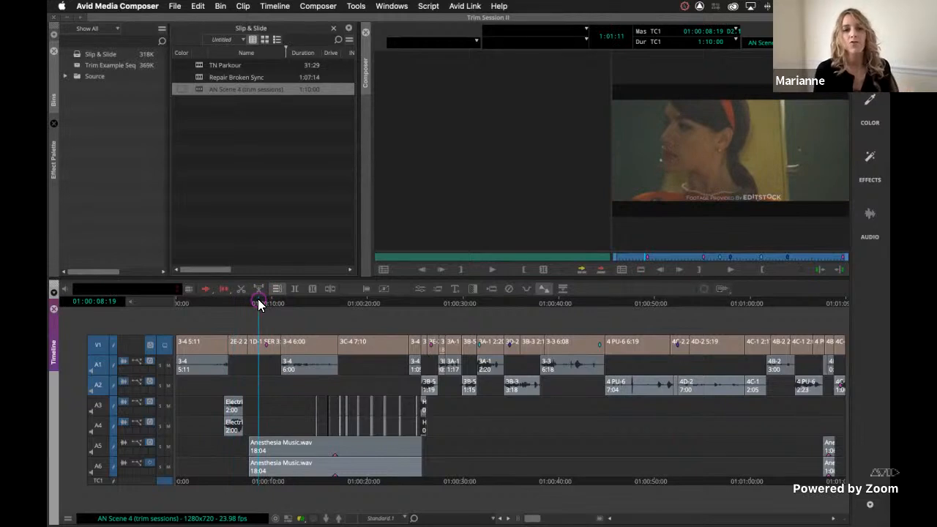
{"action": "left_click", "coordinate": [64, 291]}
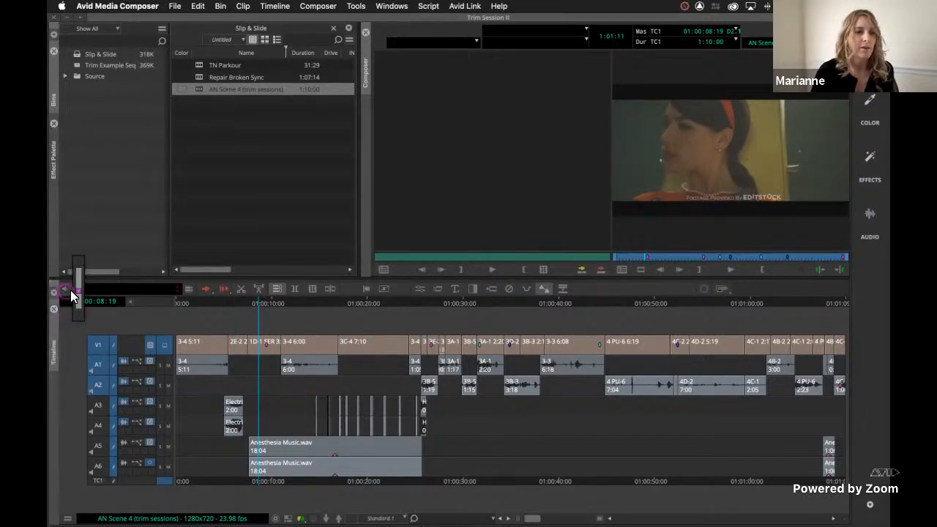
{"action": "left_click", "coordinate": [80, 282]}
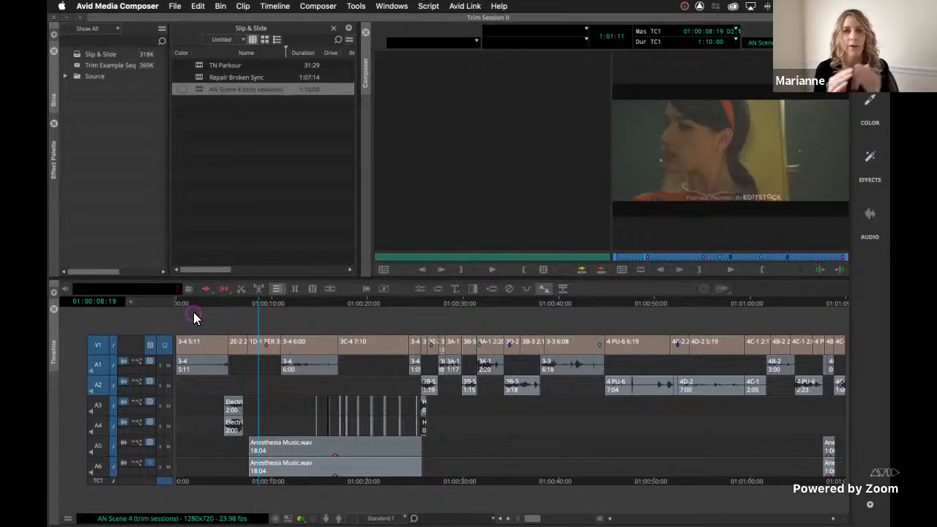
Play the cut from the opening 3-4 clip through the 2E-2 clip, starting around 01:00:04:18
{"action": "left_click", "coordinate": [232, 303]}
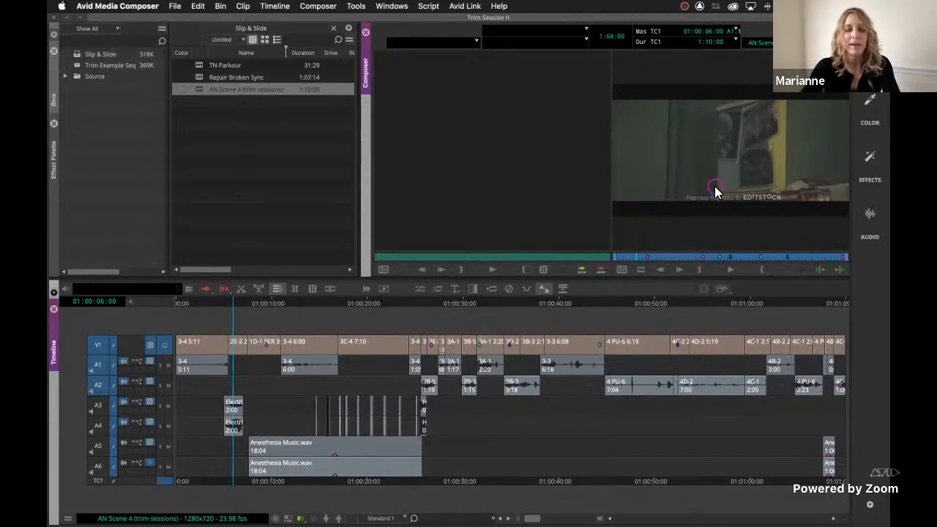
{"action": "key", "text": "super+bracketright"}
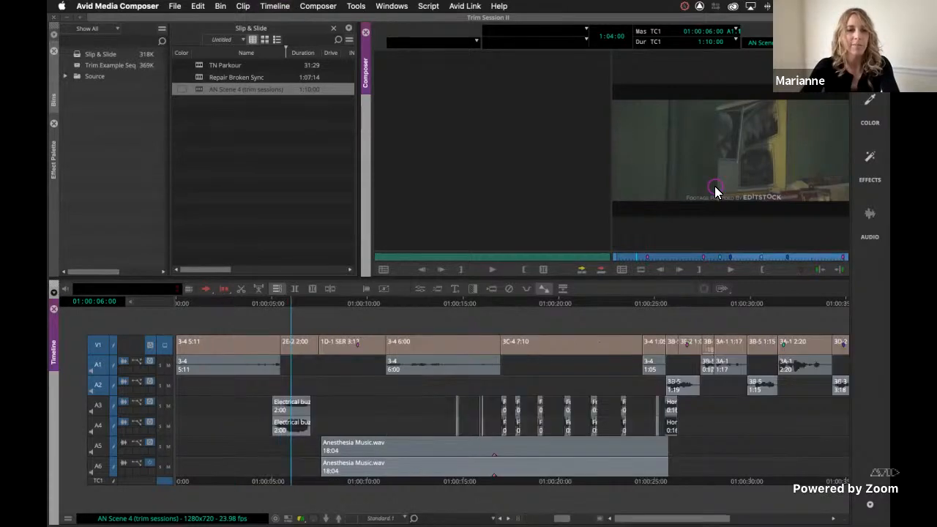
{"action": "key", "text": "super+bracketright"}
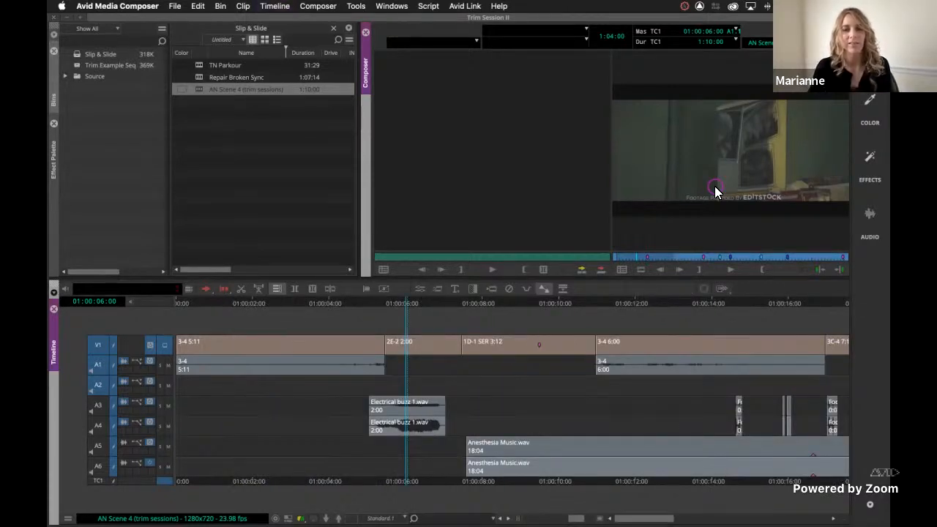
{"action": "left_click", "coordinate": [352, 307]}
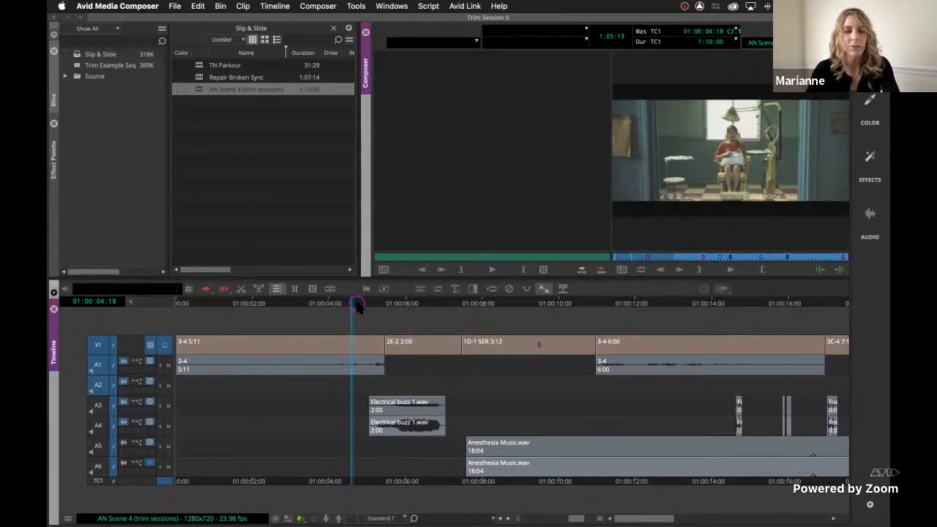
{"action": "key", "text": "space"}
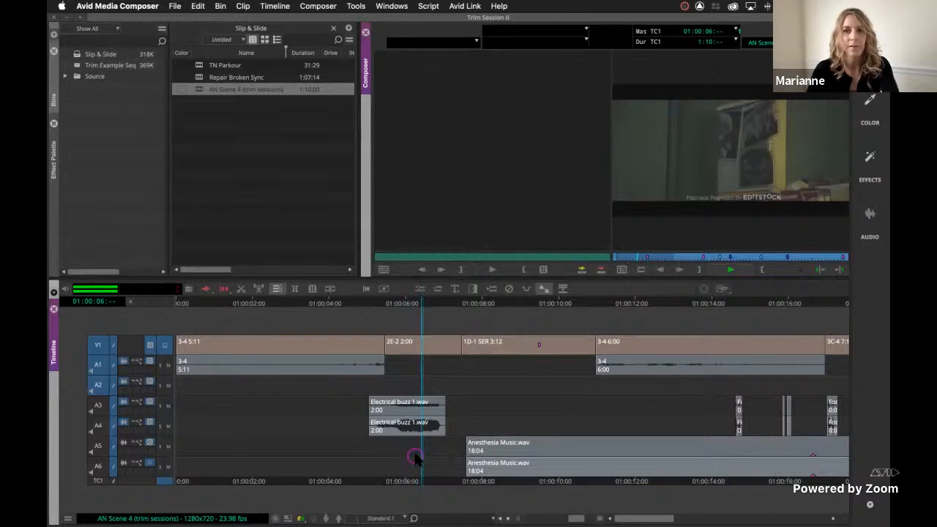
{"action": "key", "text": "space"}
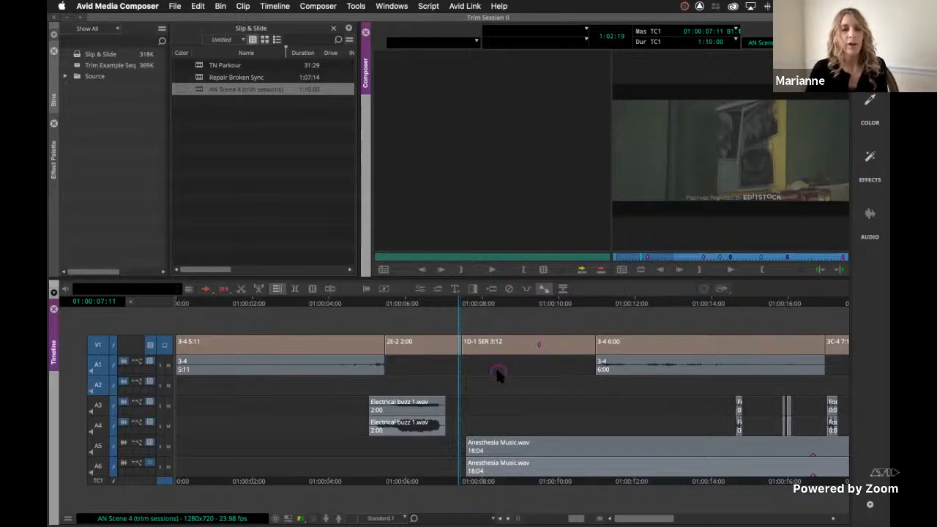
Scrub through the start of the 2E-2 clip to locate the light flicker around 01:00:05:20
{"action": "left_click", "coordinate": [414, 347]}
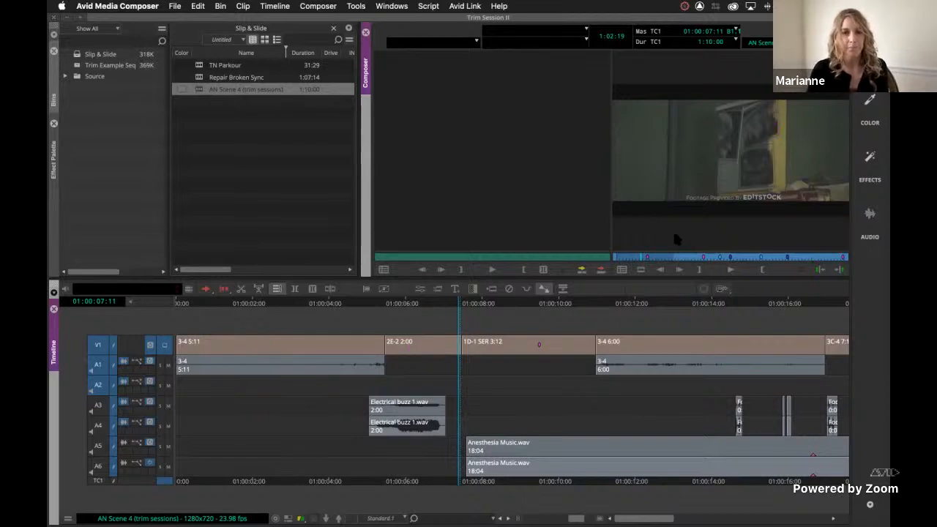
{"action": "left_click", "coordinate": [405, 303]}
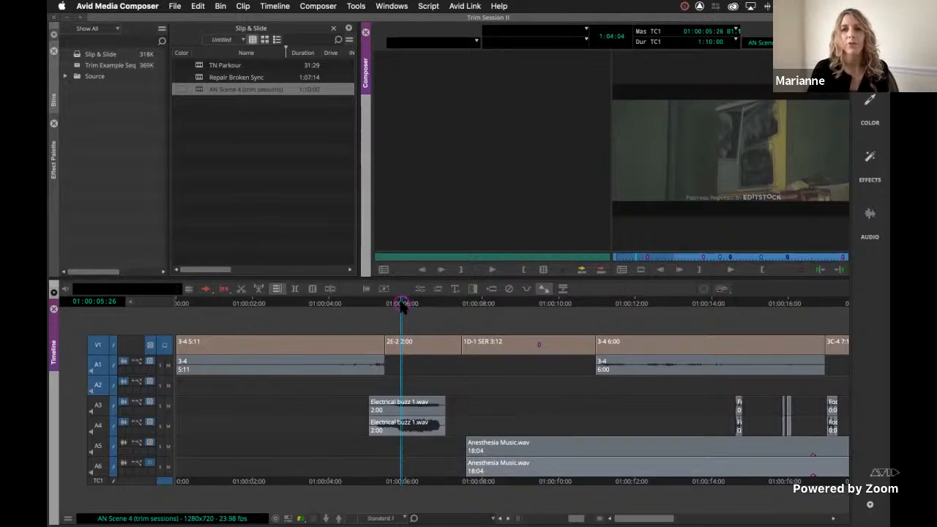
{"action": "left_click_drag", "start_coordinate": [405, 306], "coordinate": [409, 307]}
{"action": "left_click_drag", "start_coordinate": [414, 307], "coordinate": [395, 308]}
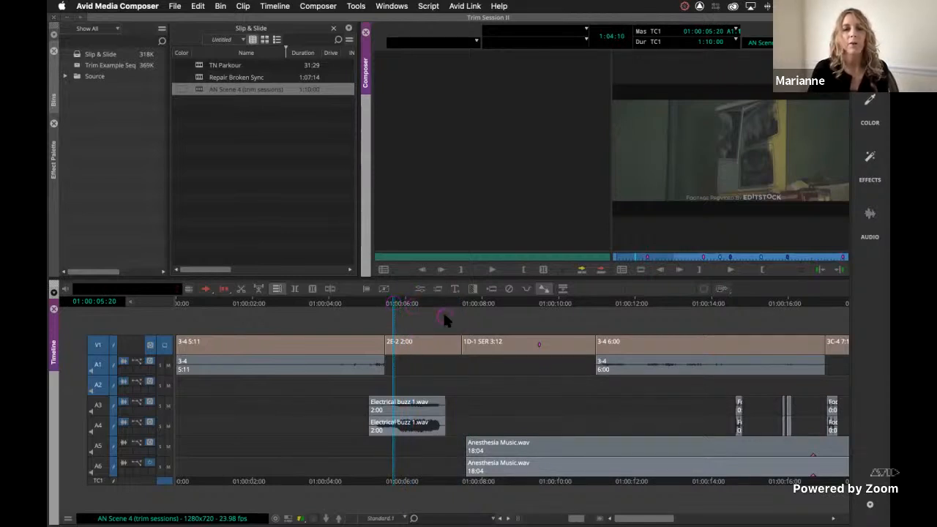
{"action": "mouse_move", "coordinate": [470, 320]}
{"action": "left_mouse_down"}
{"action": "mouse_move", "coordinate": [472, 361]}
{"action": "mouse_move", "coordinate": [414, 366]}
{"action": "left_mouse_up"}
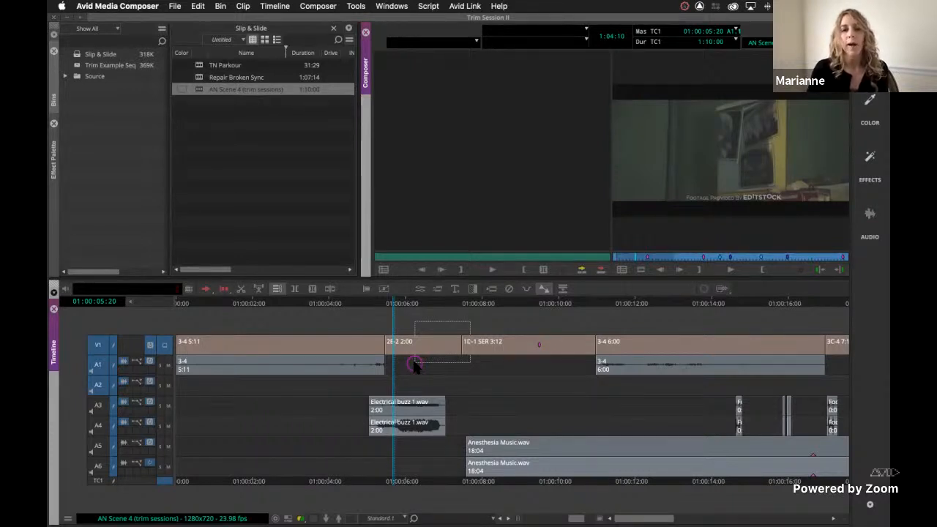
{"action": "left_click_drag", "start_coordinate": [414, 364], "coordinate": [377, 368]}
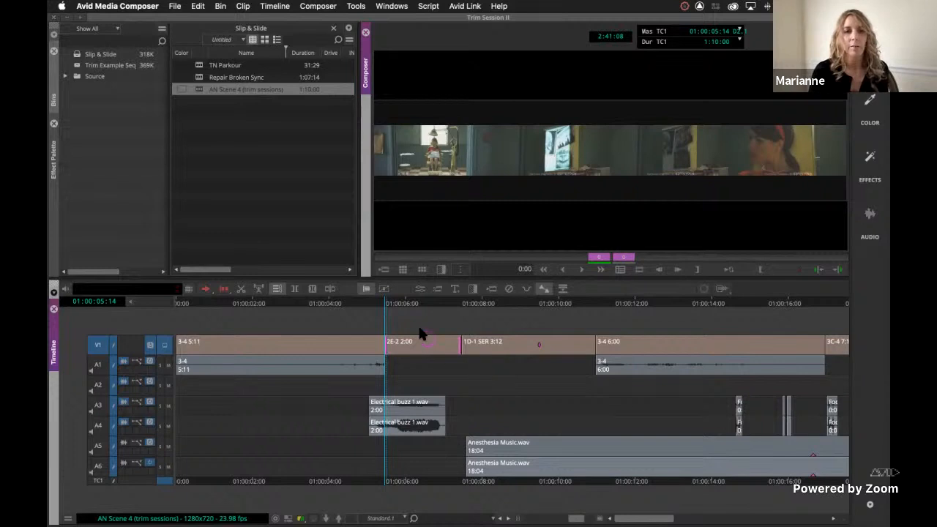
{"action": "left_click", "coordinate": [396, 305]}
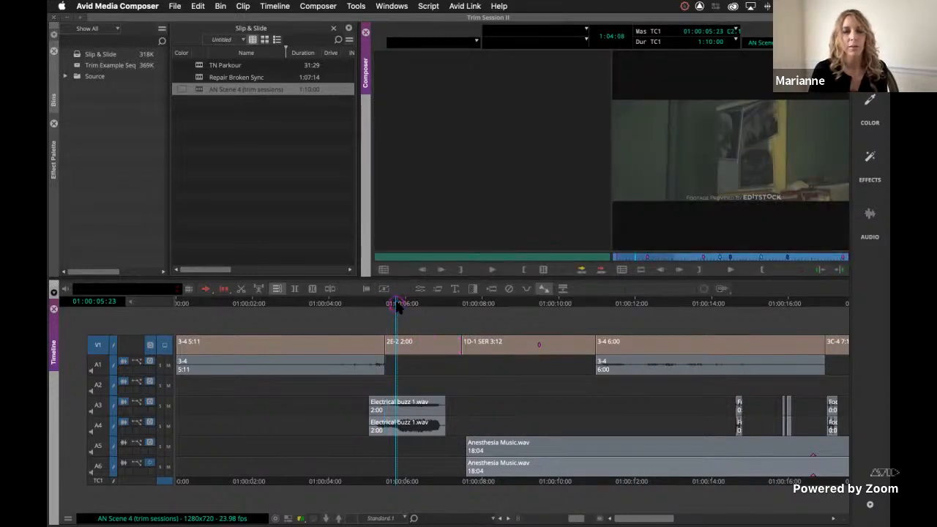
Add a red marker on V1 in the 2E-2 clip at the light flicker, 01:00:05:20
{"action": "mouse_move", "coordinate": [396, 304]}
{"action": "left_mouse_down"}
{"action": "mouse_move", "coordinate": [412, 304]}
{"action": "mouse_move", "coordinate": [394, 308]}
{"action": "left_mouse_up"}
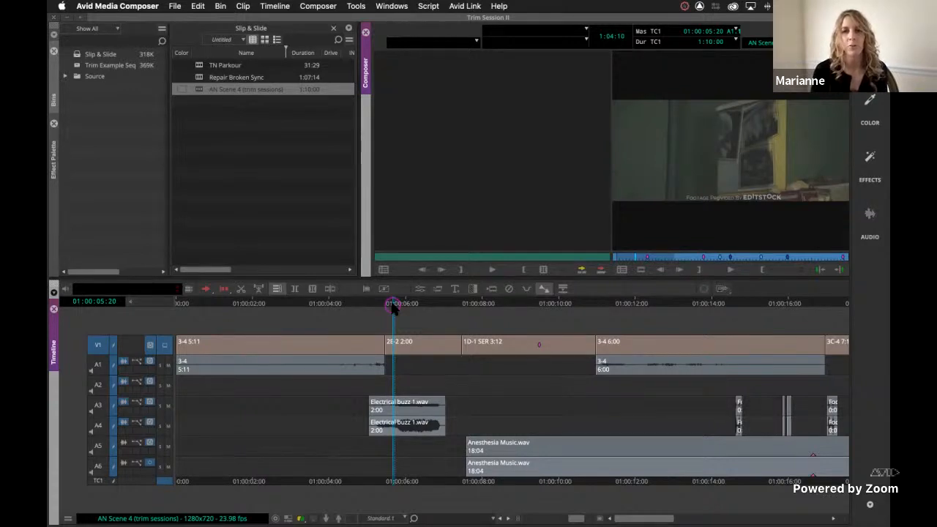
{"action": "left_click", "coordinate": [799, 268]}
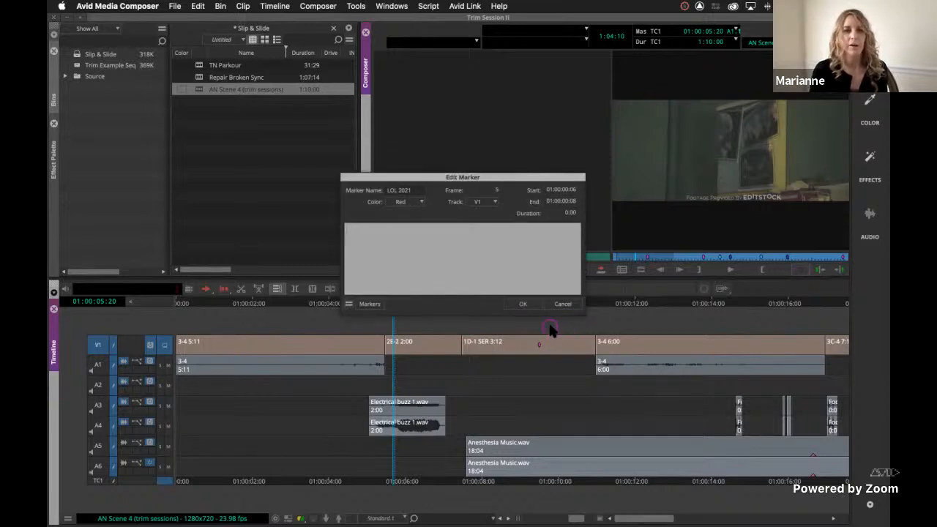
{"action": "left_click", "coordinate": [523, 306]}
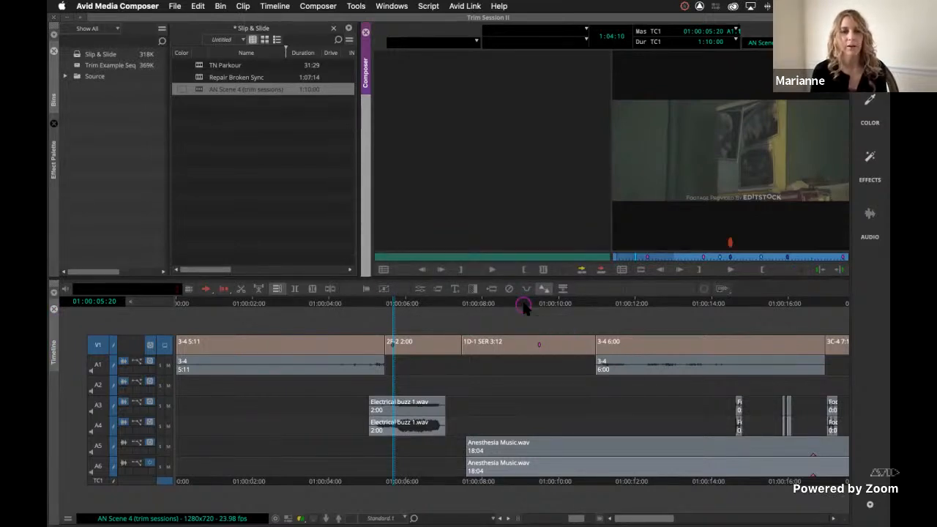
{"action": "left_click", "coordinate": [411, 303]}
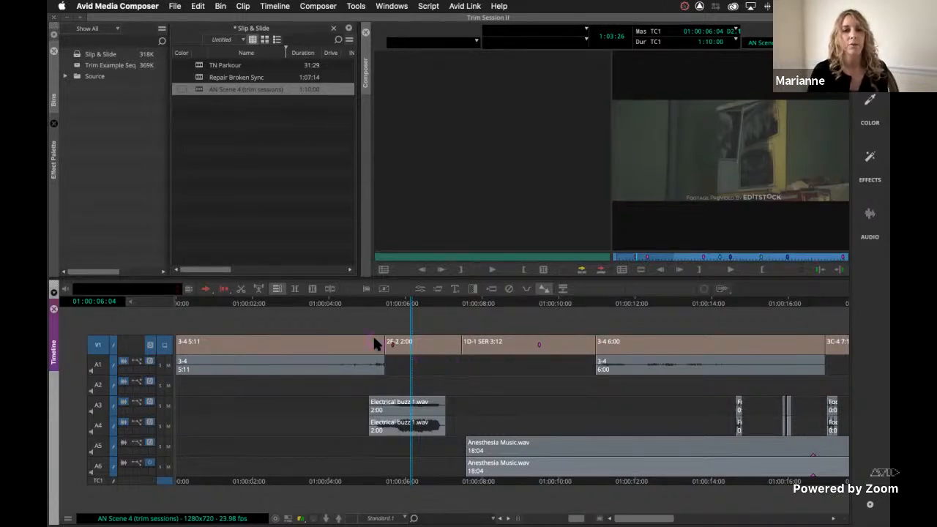
{"action": "left_click_drag", "start_coordinate": [383, 339], "coordinate": [479, 365]}
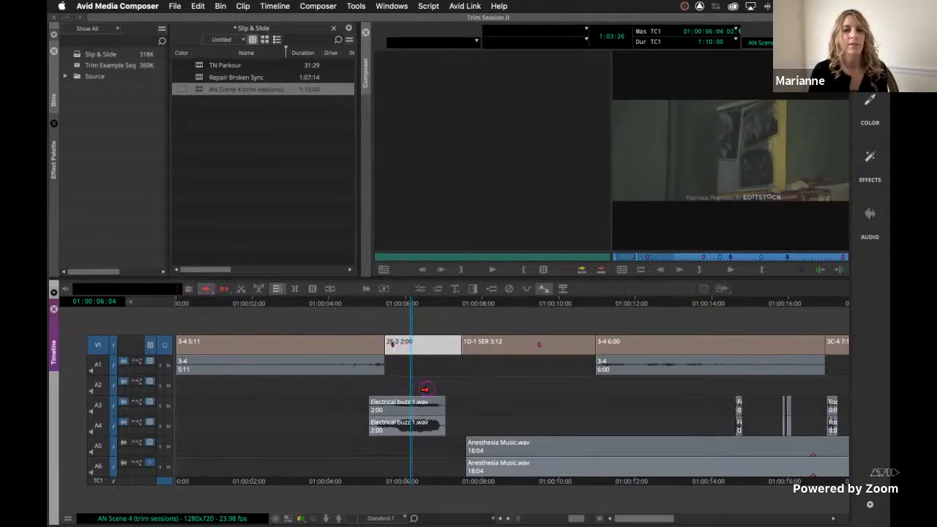
{"action": "left_click", "coordinate": [419, 309]}
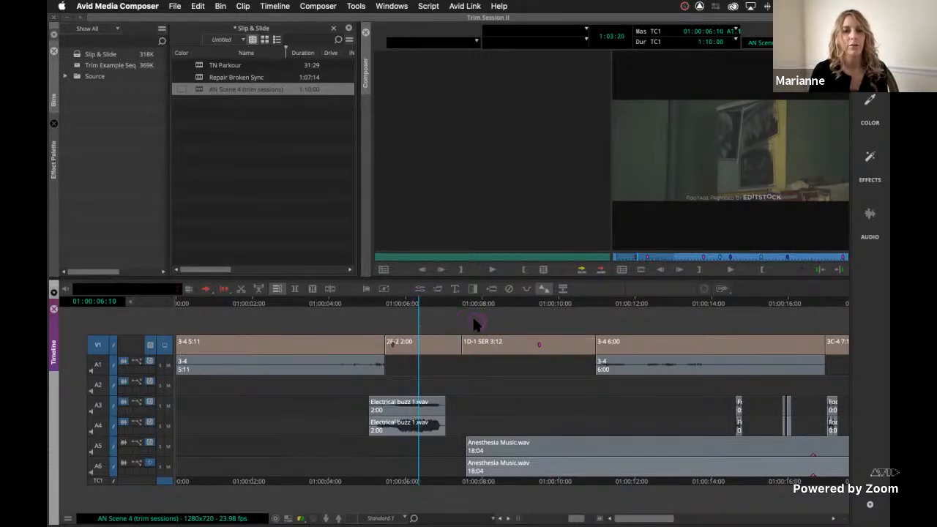
Put the 2E-2 clip into slip trim, slip its content by -30 frames and play the trim loop to check it
{"action": "left_click_drag", "start_coordinate": [471, 321], "coordinate": [365, 364]}
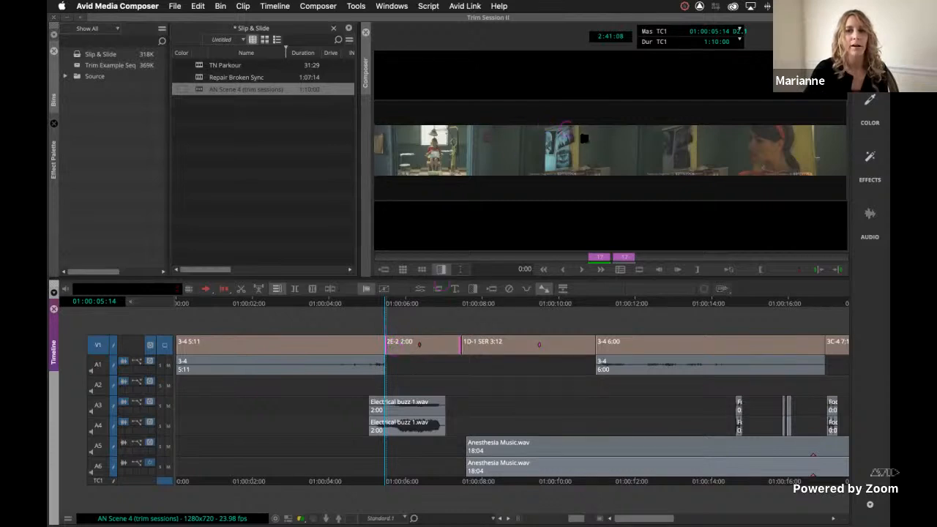
{"action": "key", "text": "k+j"}
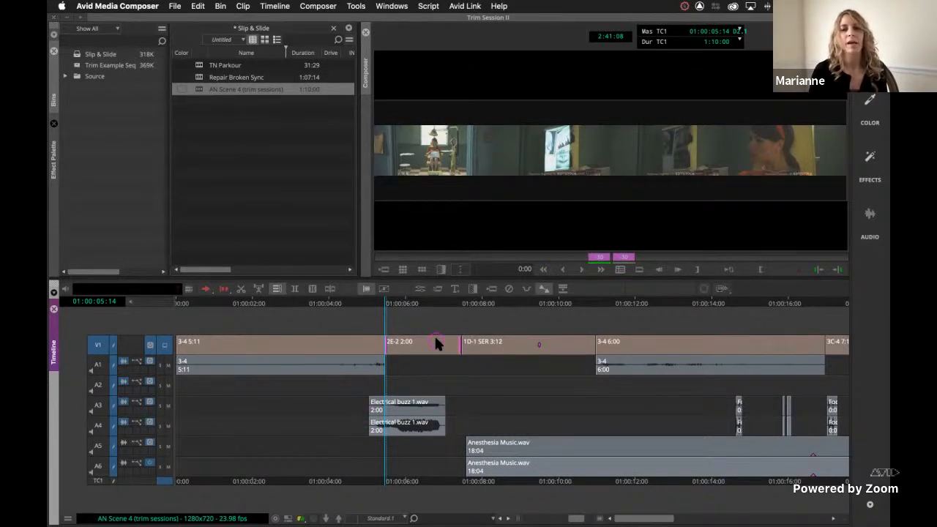
{"action": "key", "text": "space"}
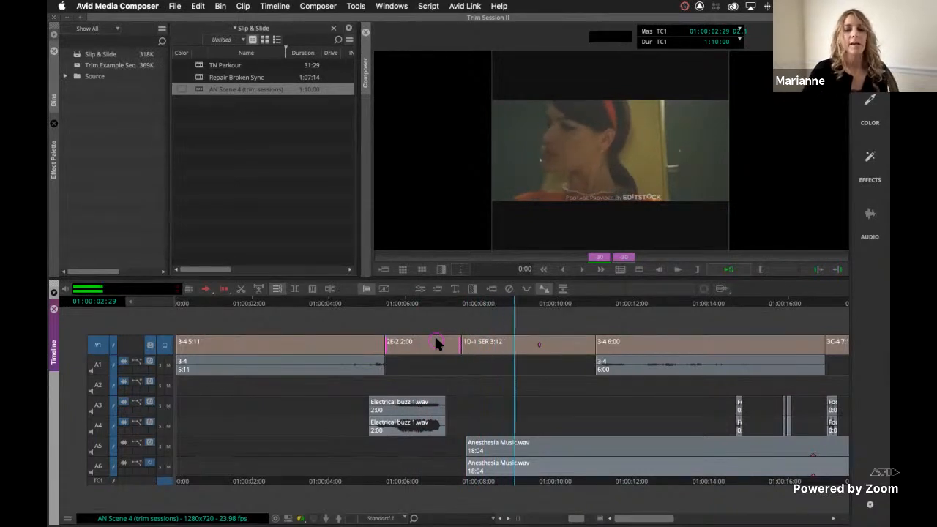
{"action": "key", "text": "space"}
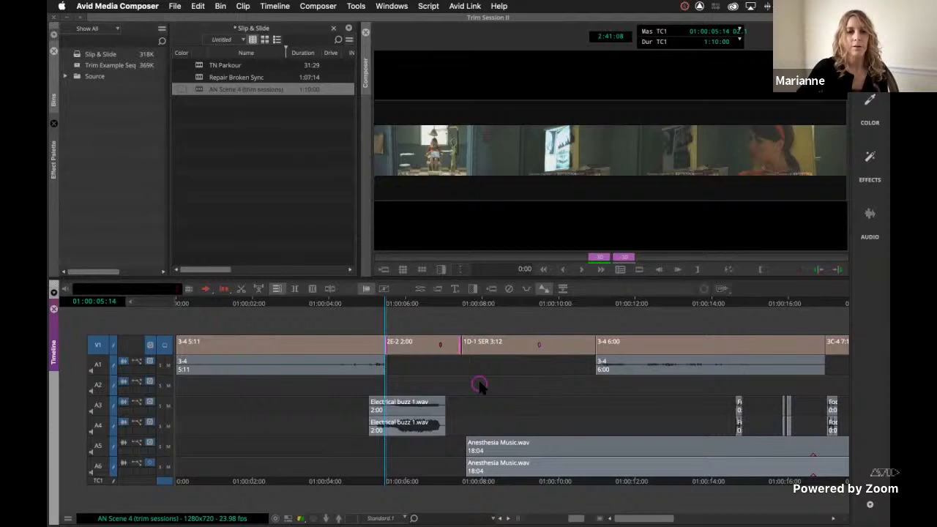
Fine-tune the 2E-2 clip's slip to -32 frames, checking it in the trim loop, and leave trim mode near the clip's end
{"action": "key", "text": "comma"}
{"action": "key", "text": "comma"}
{"action": "key", "text": "comma"}
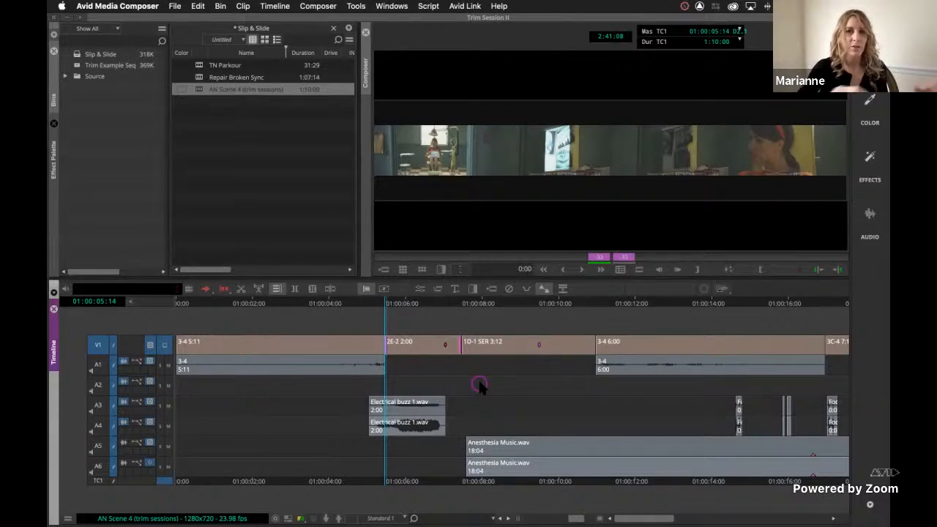
{"action": "key", "text": "period"}
{"action": "key", "text": "period"}
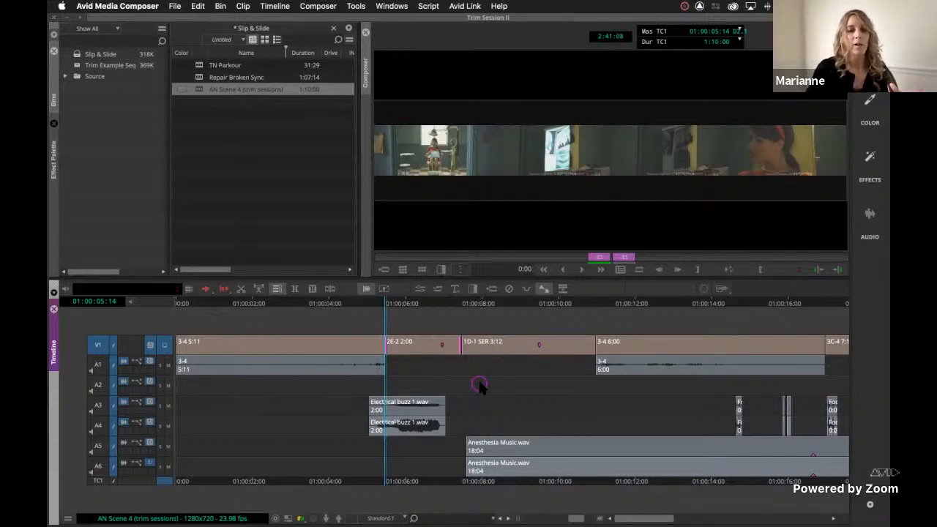
{"action": "key", "text": "space"}
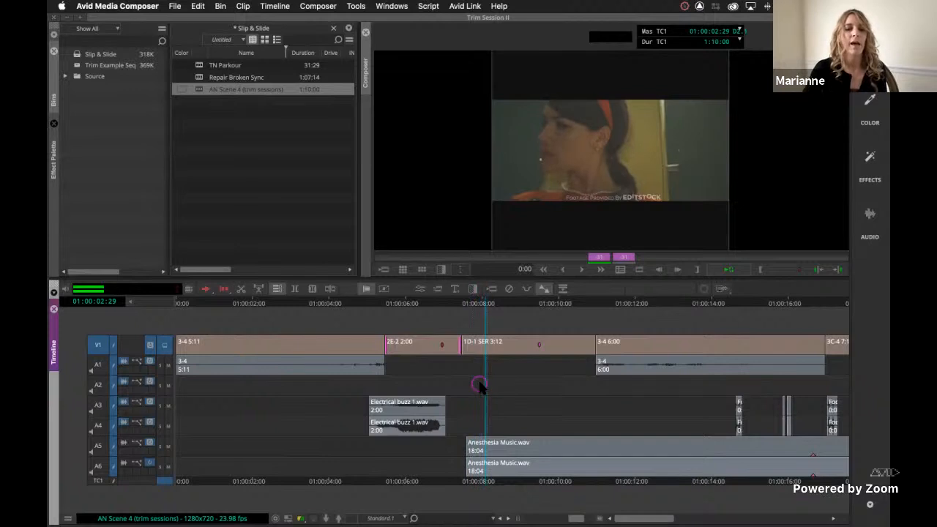
{"action": "key", "text": "space"}
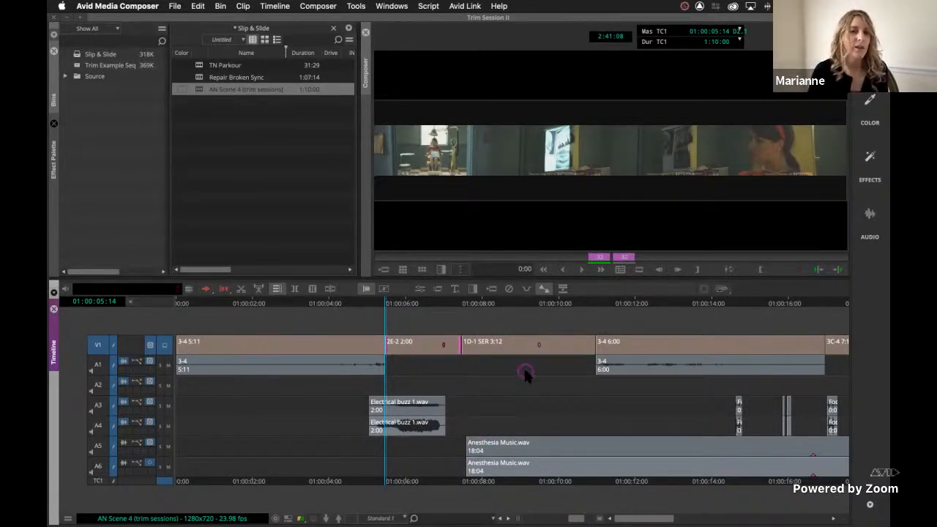
{"action": "left_click", "coordinate": [502, 302]}
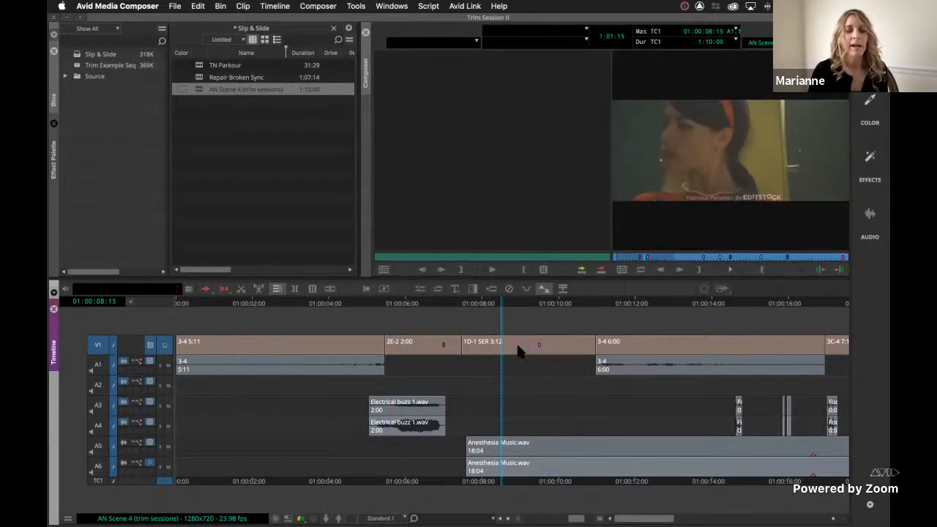
{"action": "left_click", "coordinate": [455, 303]}
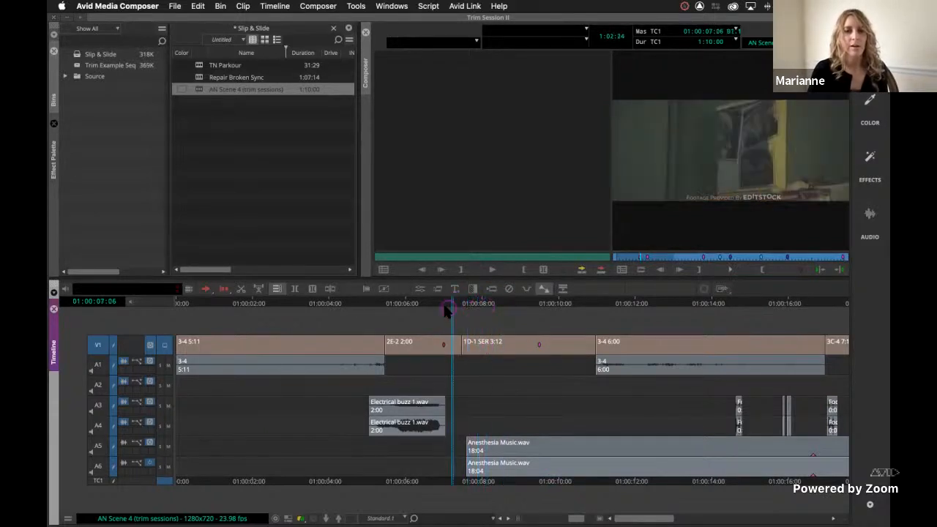
Play and scrub from the end of 2E-2 through 1D-1 SER into 3-4 to examine the shot's action
{"action": "left_click", "coordinate": [442, 305]}
{"action": "key", "text": "space"}
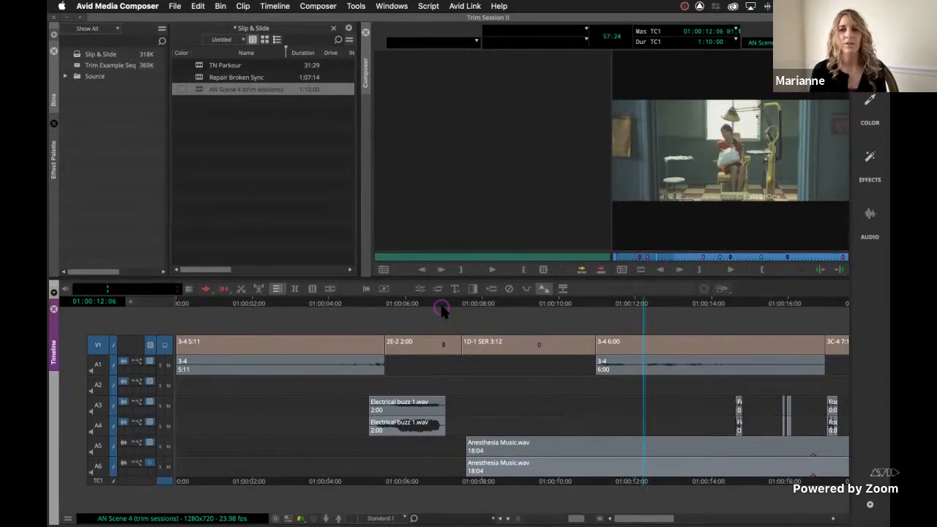
{"action": "left_click", "coordinate": [568, 304]}
{"action": "left_click_drag", "start_coordinate": [569, 310], "coordinate": [601, 310]}
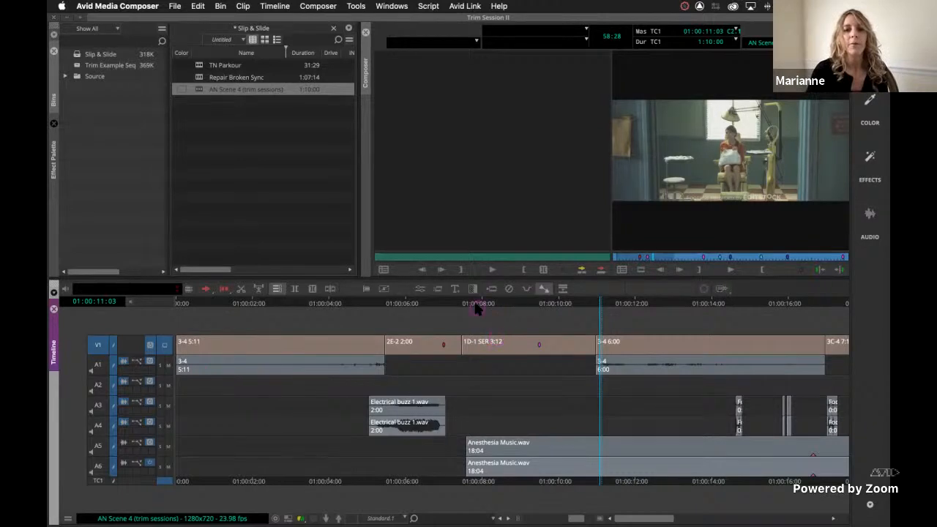
{"action": "left_click_drag", "start_coordinate": [476, 308], "coordinate": [588, 308]}
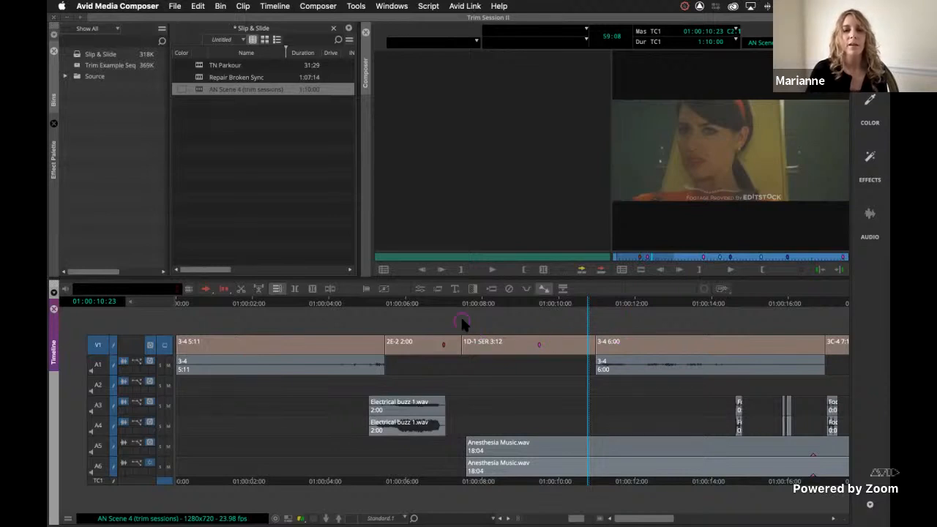
Put the 1D-1 SER clip on V1 into slip trim
{"action": "left_click_drag", "start_coordinate": [453, 322], "coordinate": [480, 366]}
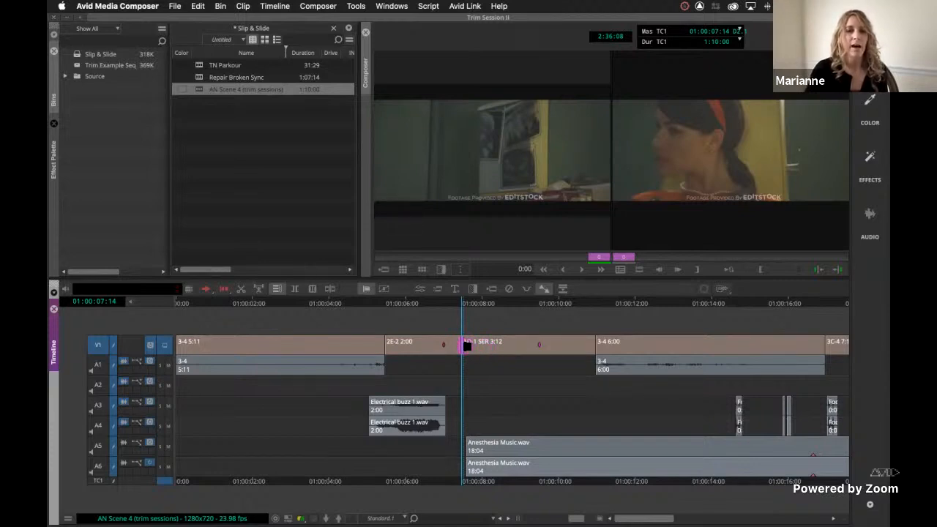
{"action": "double_click", "coordinate": [466, 346]}
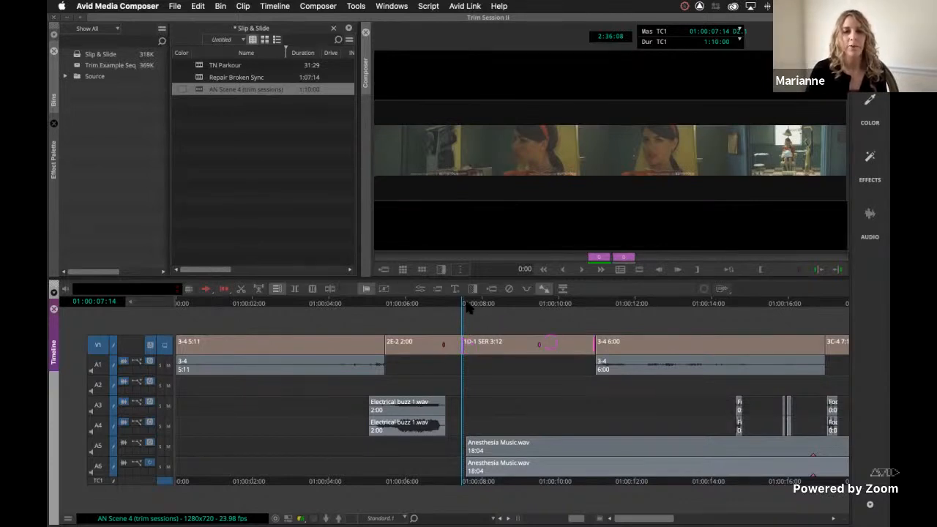
{"action": "left_click", "coordinate": [480, 363]}
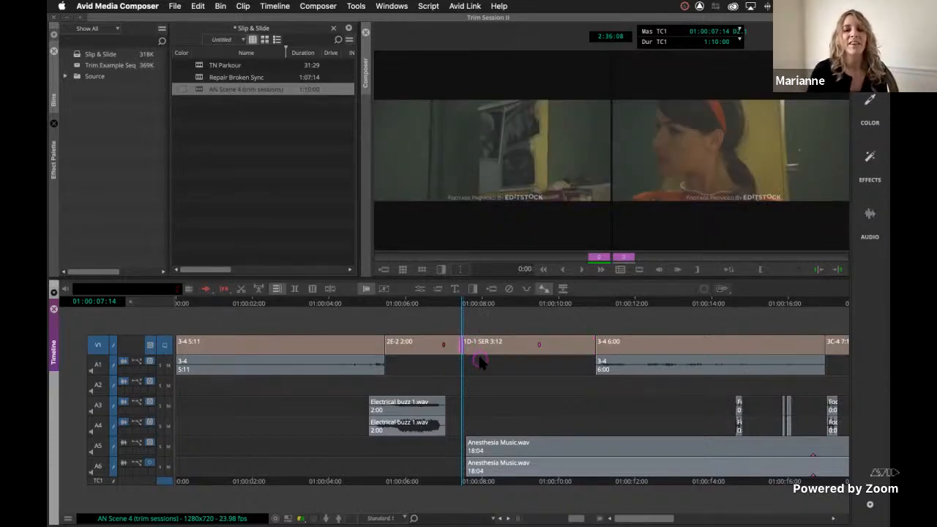
{"action": "left_click", "coordinate": [589, 344]}
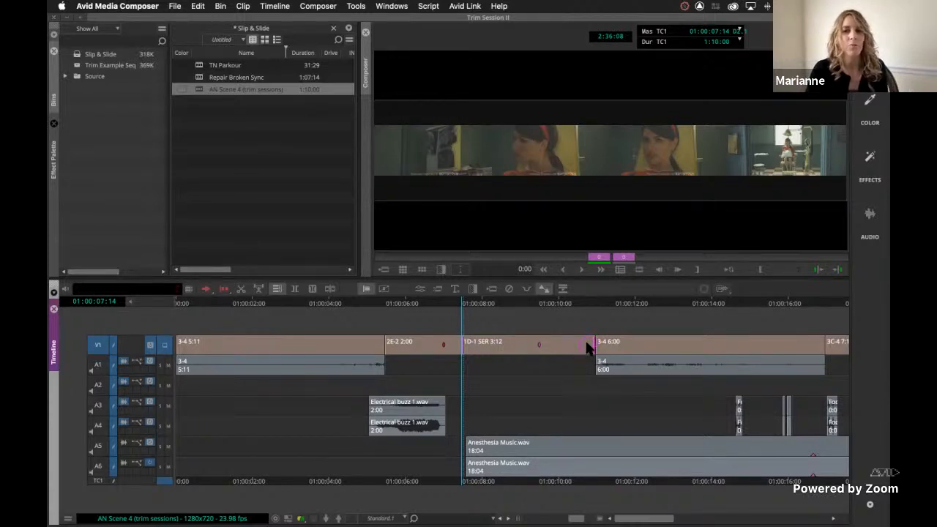
{"action": "left_click", "coordinate": [464, 350]}
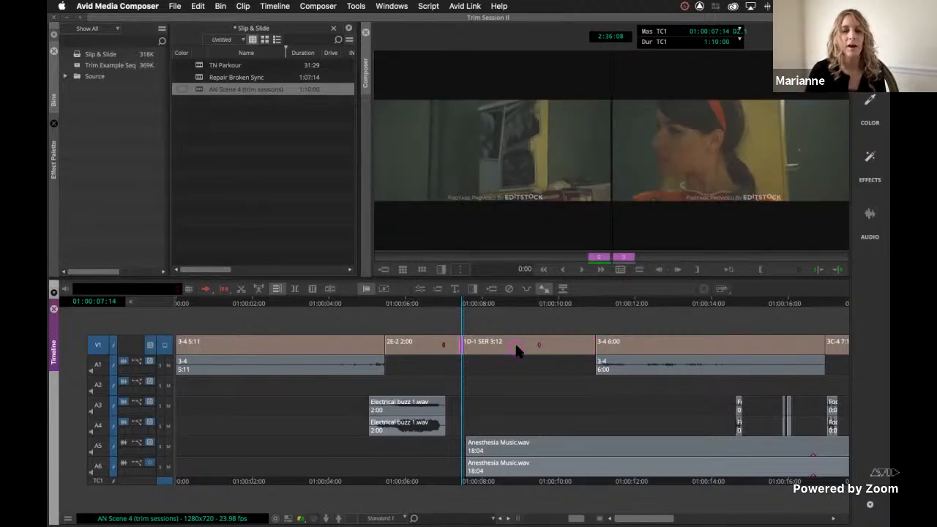
{"action": "right_click", "coordinate": [517, 351]}
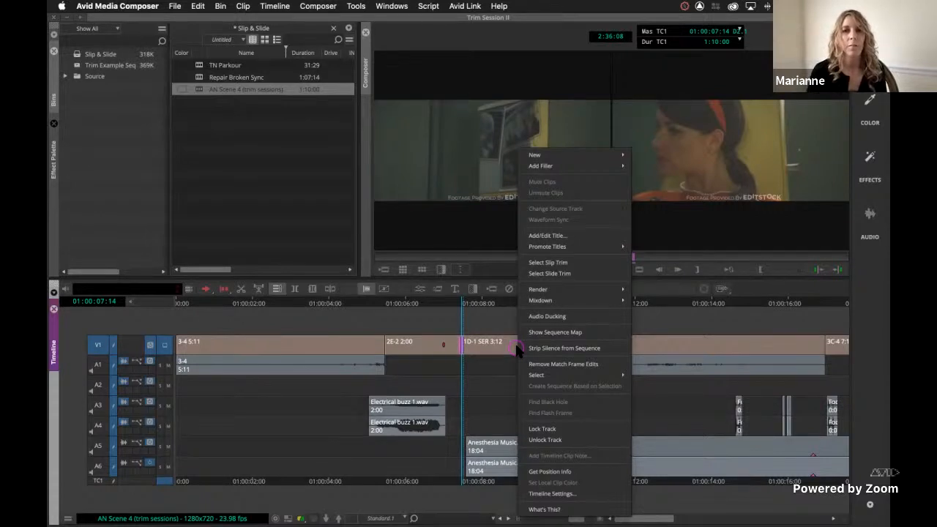
{"action": "left_click", "coordinate": [580, 262]}
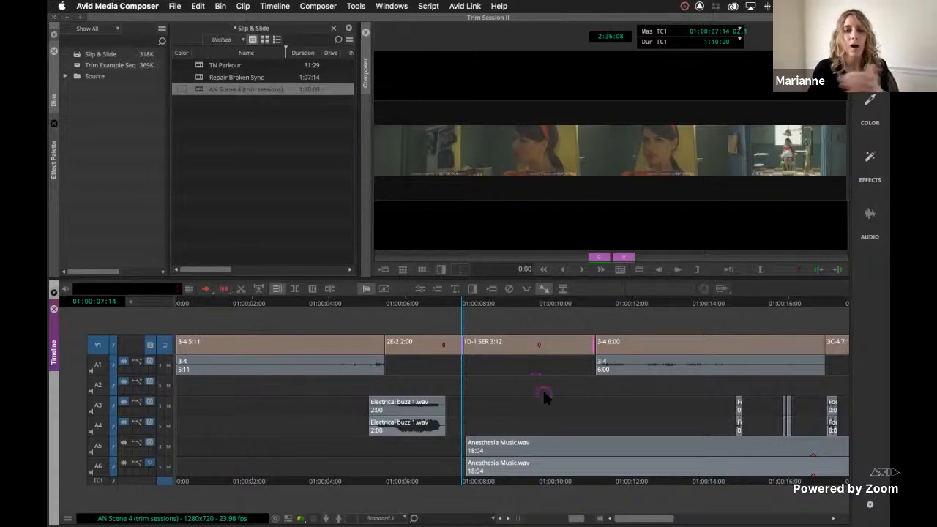
Slip the 1D-1 SER clip's content by 28 frames so its marker sits earlier, and play the trim loop to check it
{"action": "key", "text": "space"}
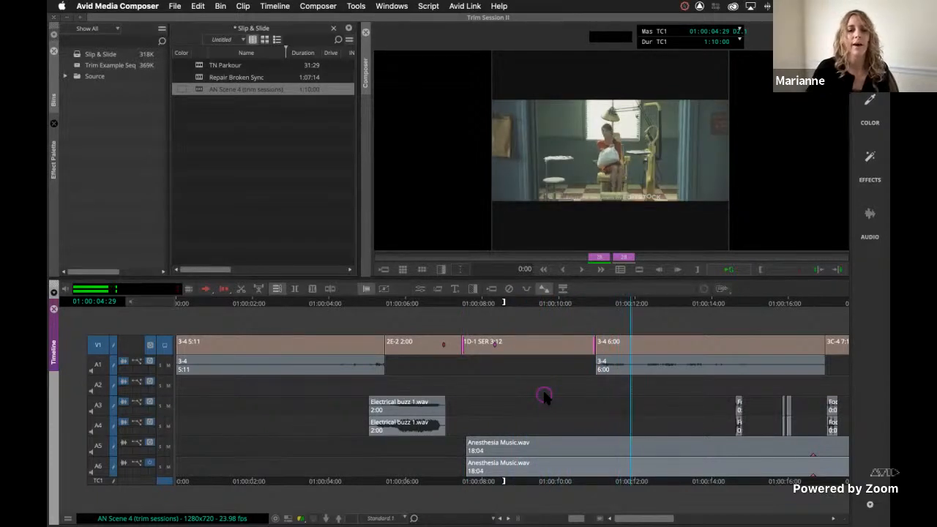
{"action": "key", "text": "space"}
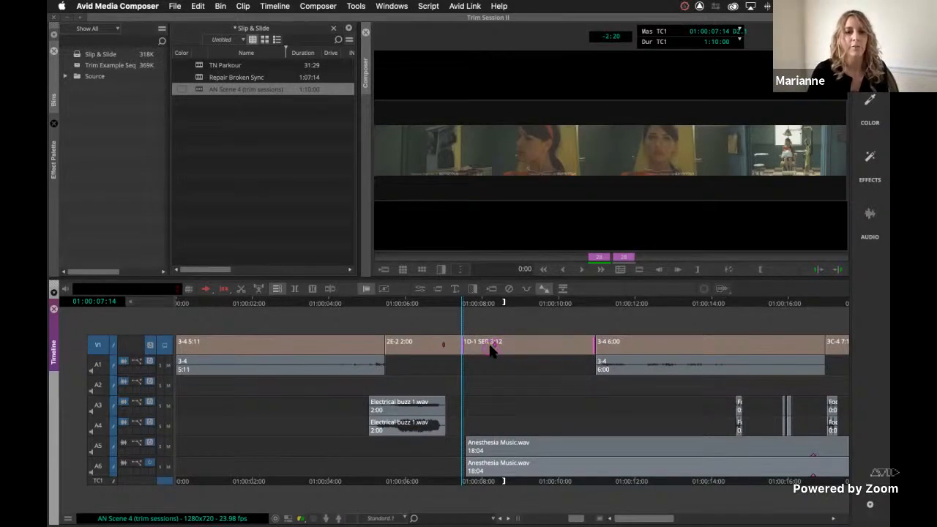
{"action": "left_click", "coordinate": [518, 391]}
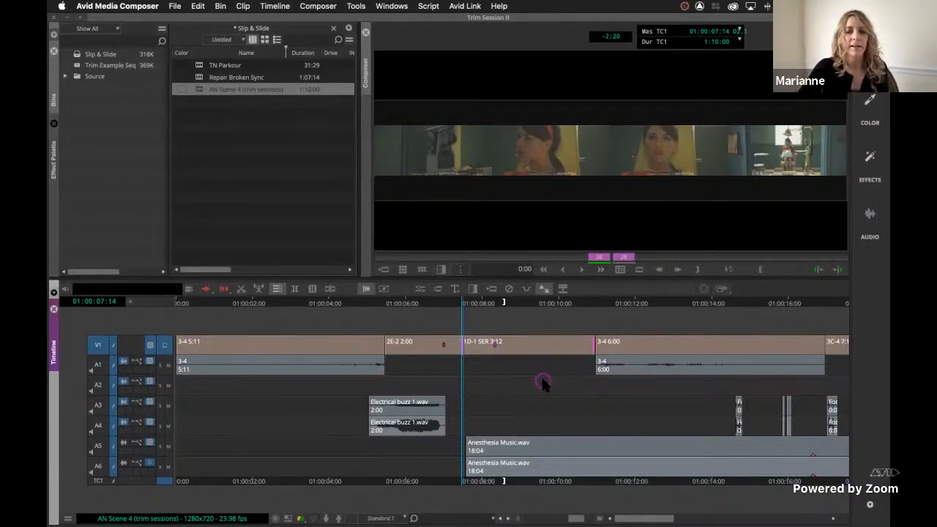
Nudge the 1D-1 SER clip's slip several frames further and back to 28 frames
{"action": "key", "text": "Return"}
{"action": "key", "text": "comma"}
{"action": "key", "text": "comma"}
{"action": "key", "text": "comma"}
{"action": "key", "text": "comma"}
{"action": "key", "text": "comma"}
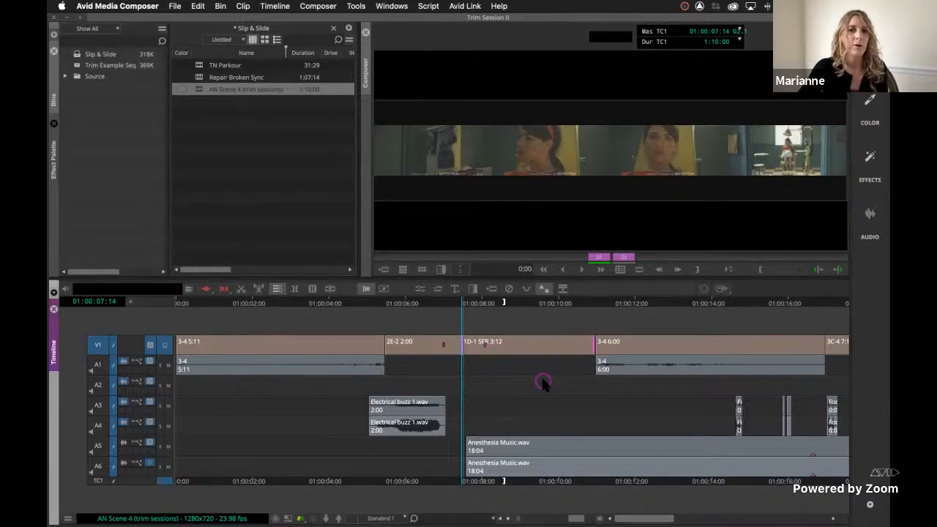
{"action": "key", "text": "period"}
{"action": "key", "text": "period"}
{"action": "key", "text": "period"}
{"action": "key", "text": "period"}
{"action": "key", "text": "period"}
{"action": "key", "text": "period"}
{"action": "key", "text": "k"}
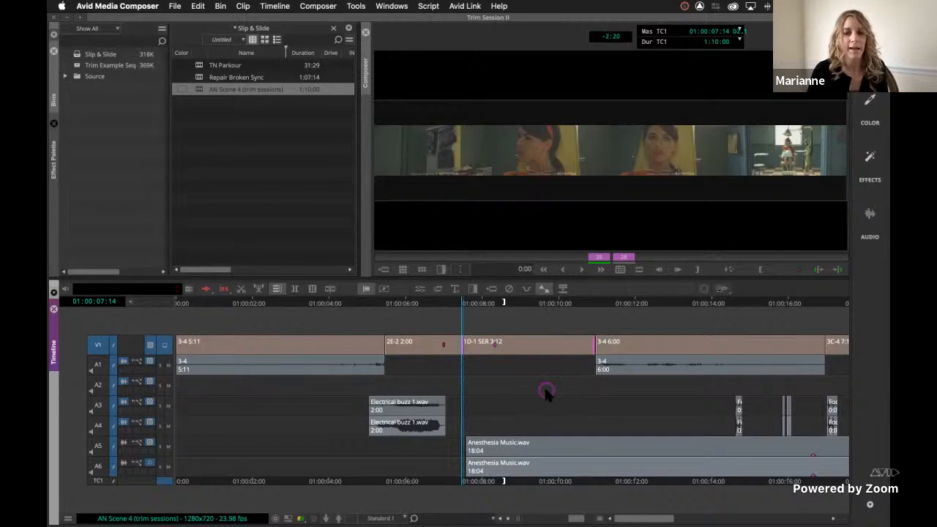
Leave trim mode, find the "slide forward" marker on 3D-2 and play the scene leading up to it and into clip 3-3
{"action": "left_click", "coordinate": [579, 481]}
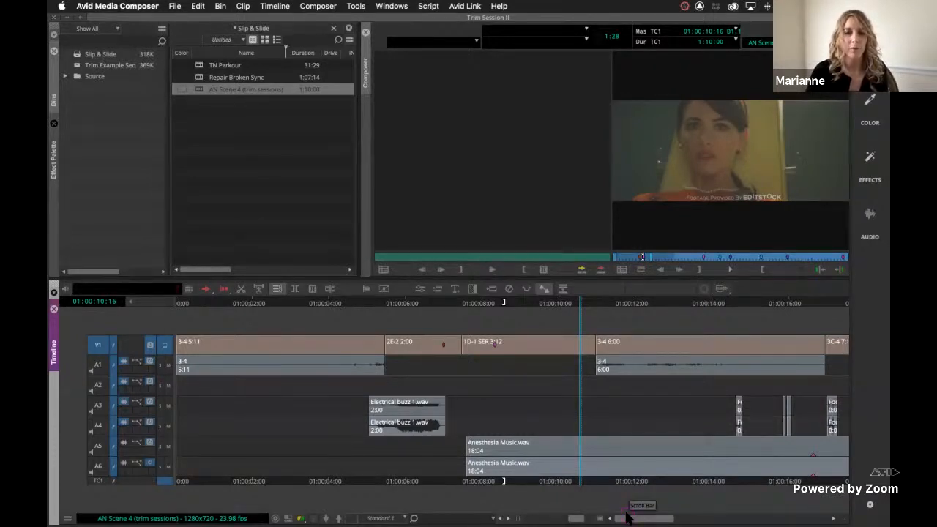
{"action": "left_click", "coordinate": [730, 258]}
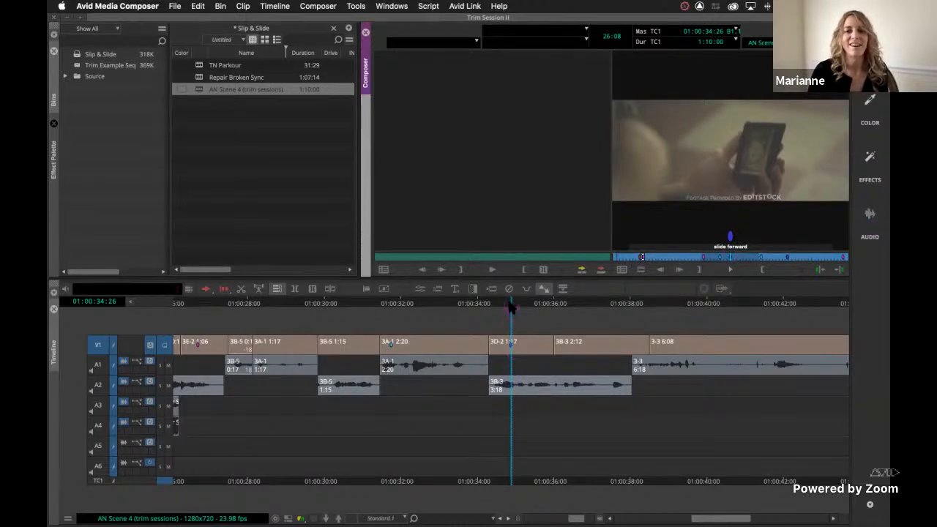
{"action": "left_click_drag", "start_coordinate": [510, 306], "coordinate": [215, 326]}
{"action": "key", "text": "space"}
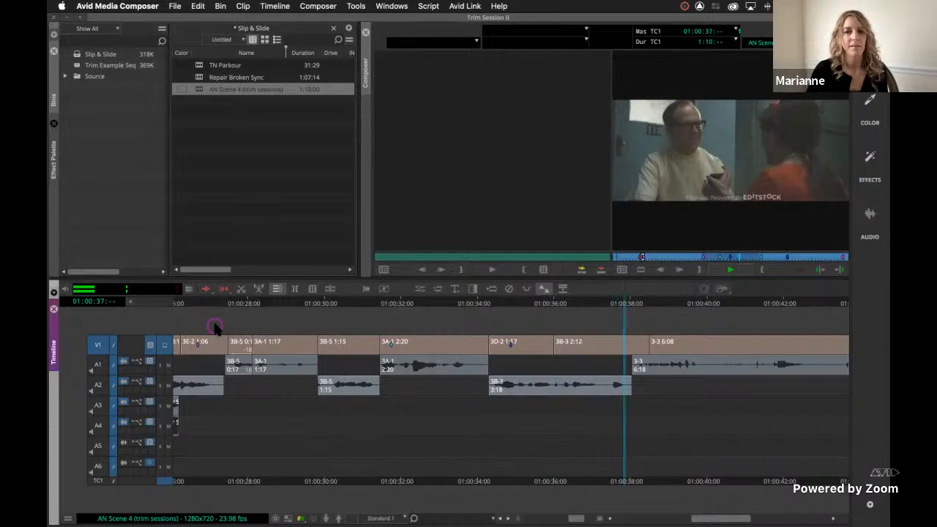
{"action": "key", "text": "space"}
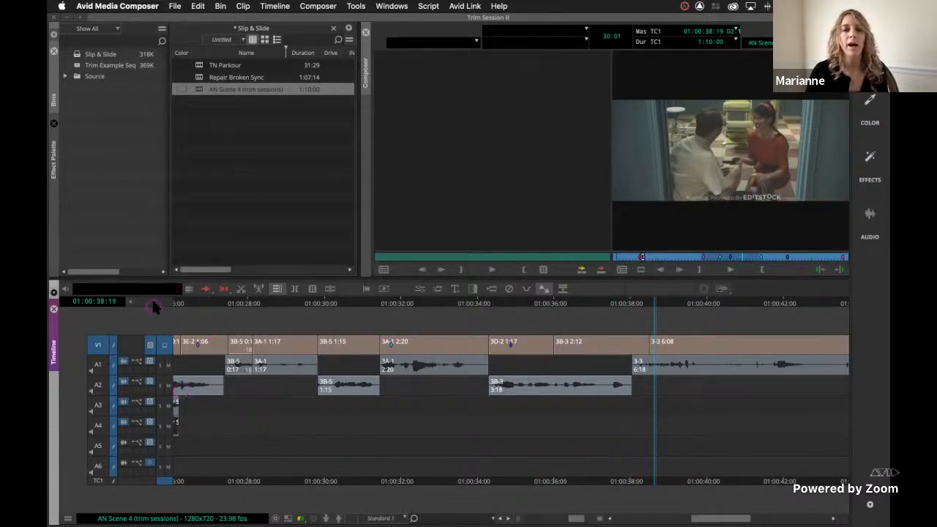
Scrub across the 3A-1 to 3D-2 cut and through the phone shot to examine its timing
{"action": "left_click", "coordinate": [486, 305]}
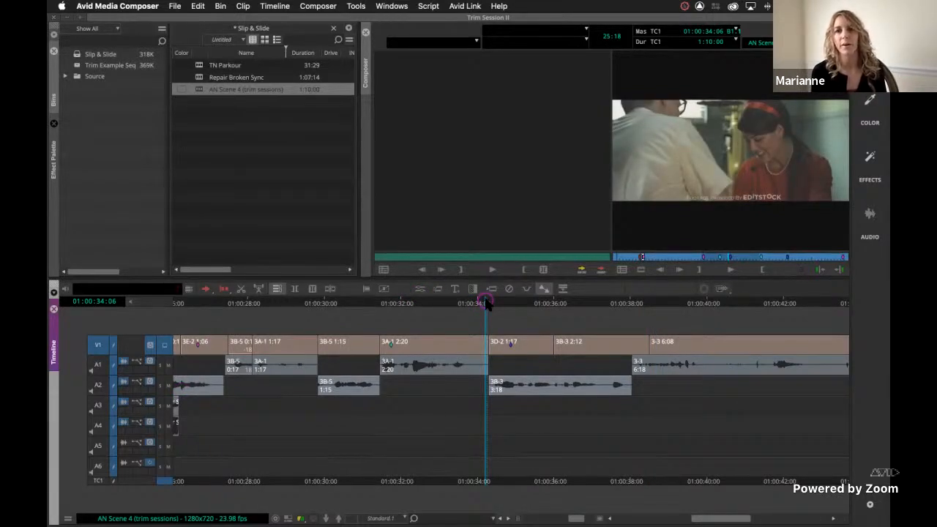
{"action": "left_click", "coordinate": [519, 303]}
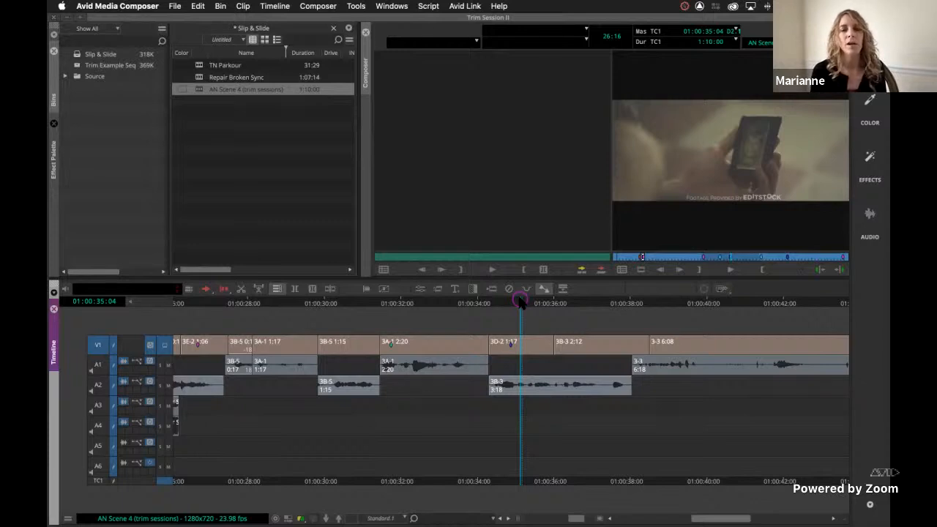
{"action": "left_click", "coordinate": [462, 306]}
{"action": "mouse_move", "coordinate": [511, 301]}
{"action": "left_mouse_down"}
{"action": "mouse_move", "coordinate": [575, 303]}
{"action": "mouse_move", "coordinate": [505, 308]}
{"action": "left_mouse_up"}
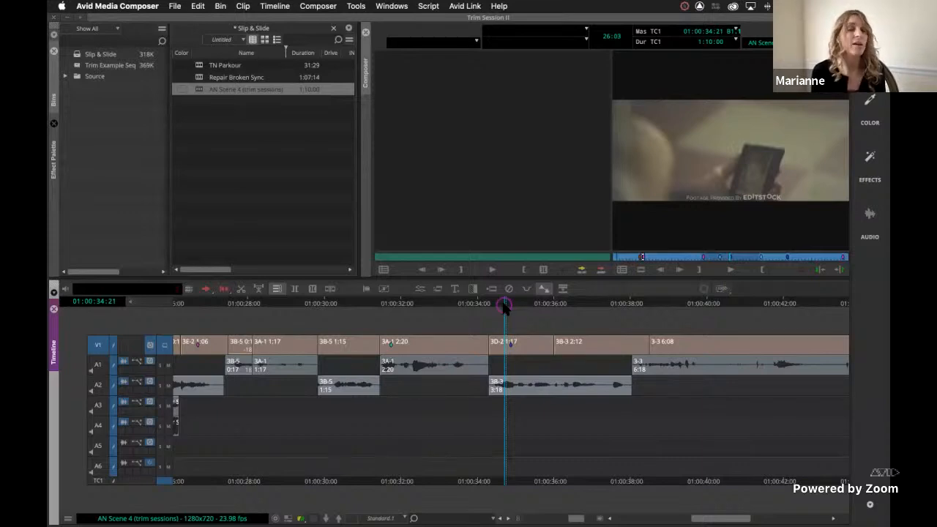
Try moving the 3D-2 clip later on V1 in segment mode, and undo the move
{"action": "left_click", "coordinate": [205, 289]}
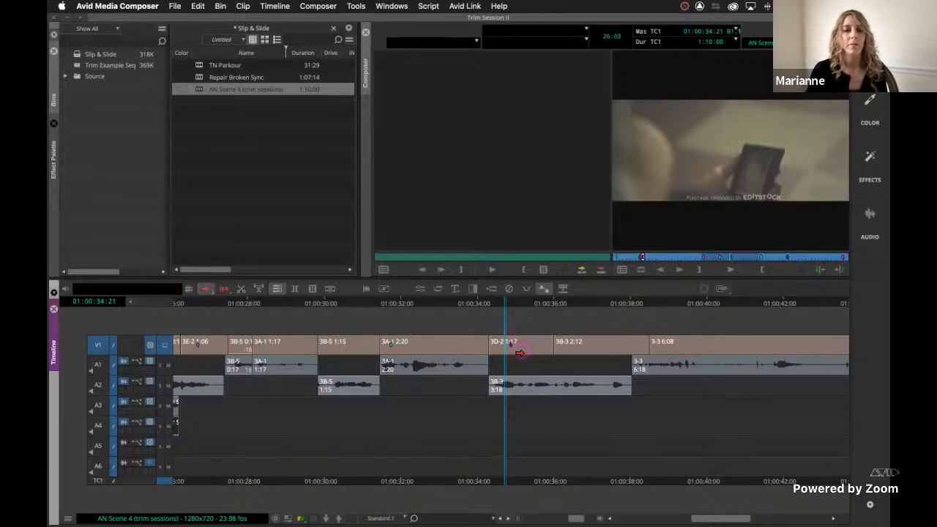
{"action": "left_click_drag", "start_coordinate": [521, 354], "coordinate": [550, 355]}
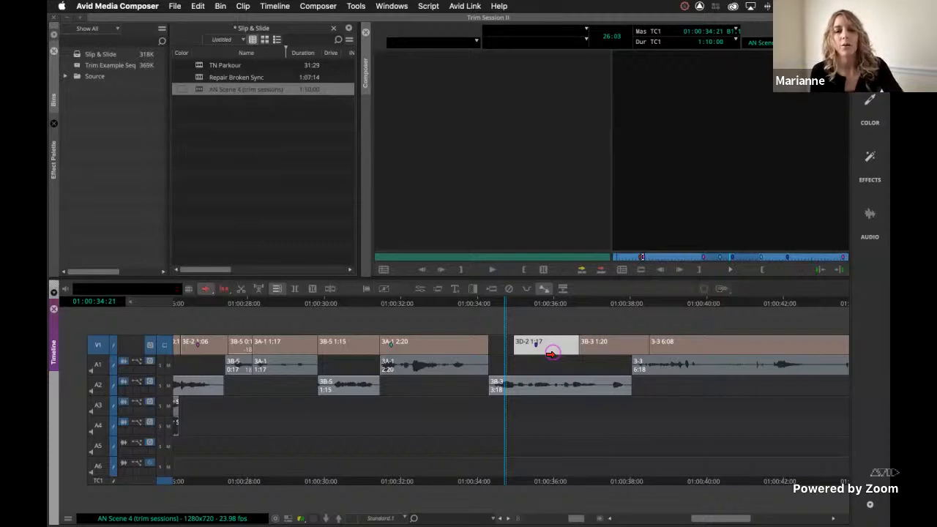
{"action": "key", "text": "super+z"}
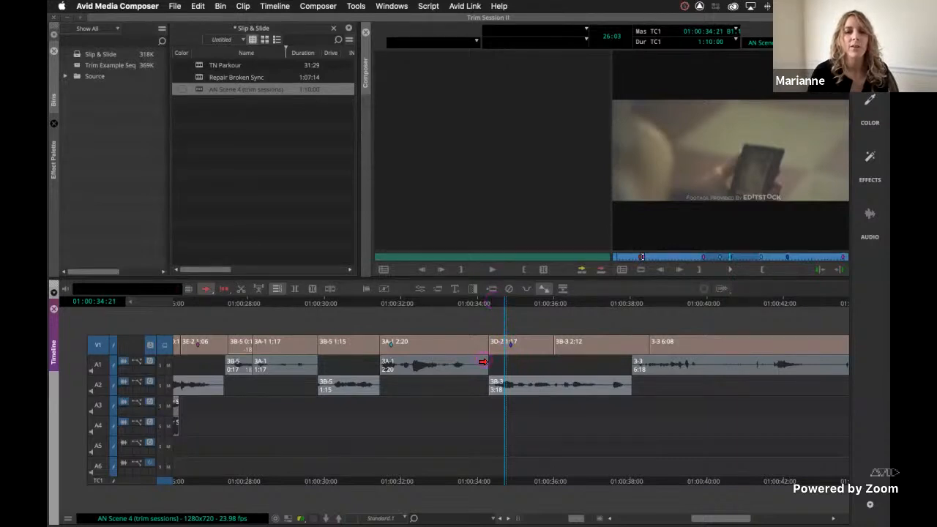
Leave segment mode and put the 3D-2 clip on V1 into slide trim
{"action": "left_click", "coordinate": [561, 304]}
{"action": "left_click", "coordinate": [563, 304]}
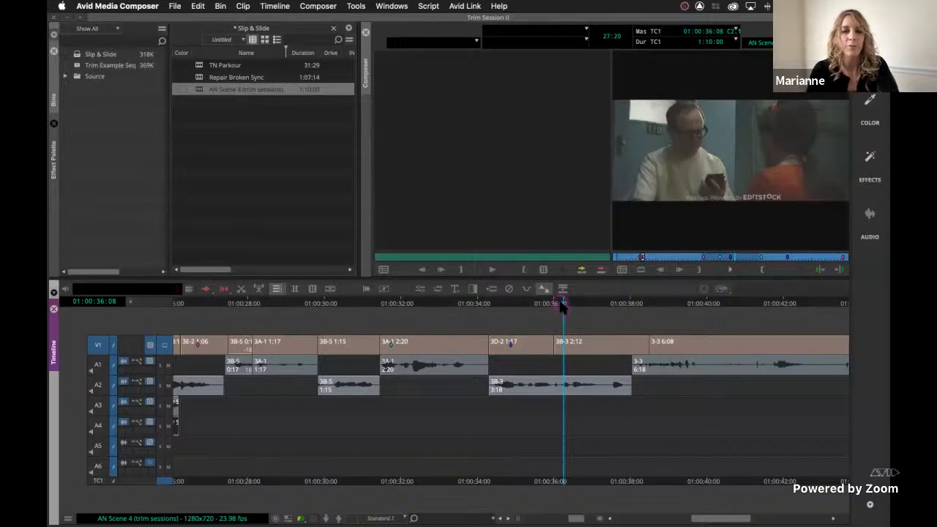
{"action": "mouse_move", "coordinate": [562, 303]}
{"action": "left_mouse_down"}
{"action": "mouse_move", "coordinate": [570, 341]}
{"action": "mouse_move", "coordinate": [476, 359]}
{"action": "left_mouse_up"}
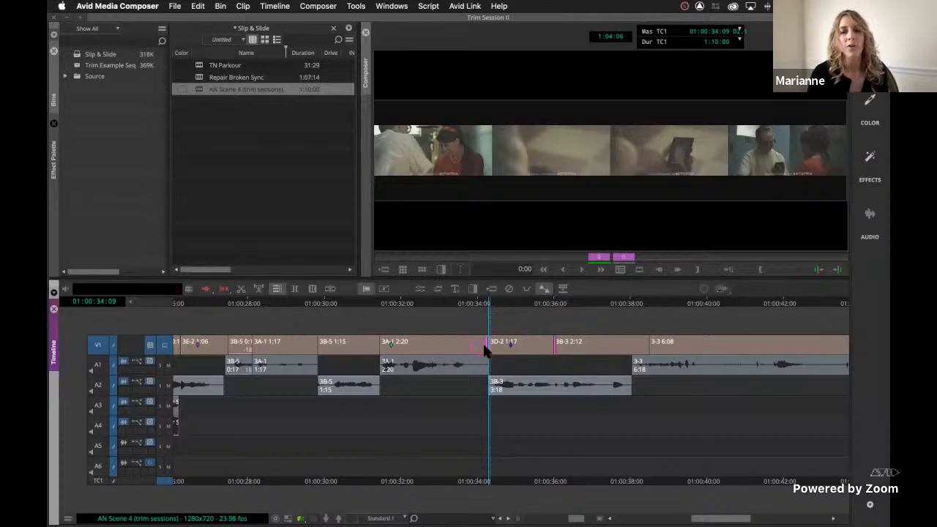
{"action": "right_click", "coordinate": [516, 344]}
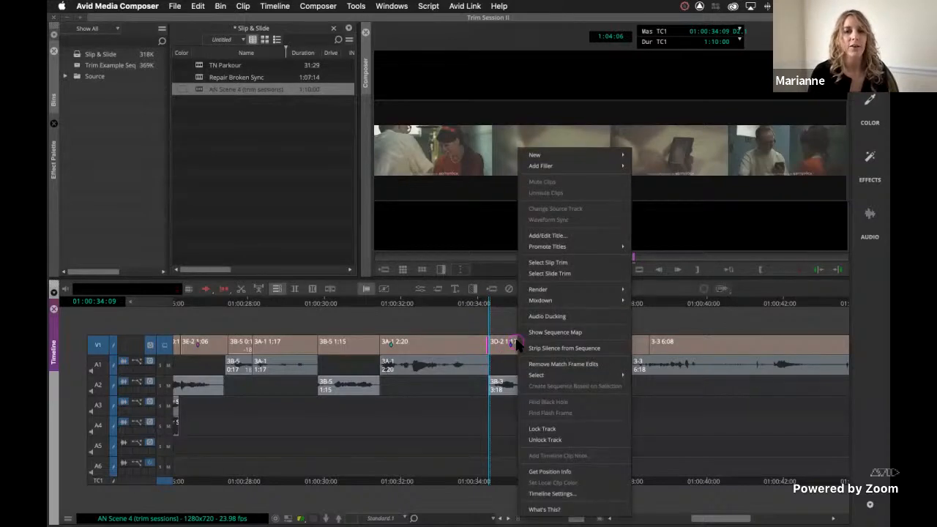
{"action": "left_click", "coordinate": [547, 275]}
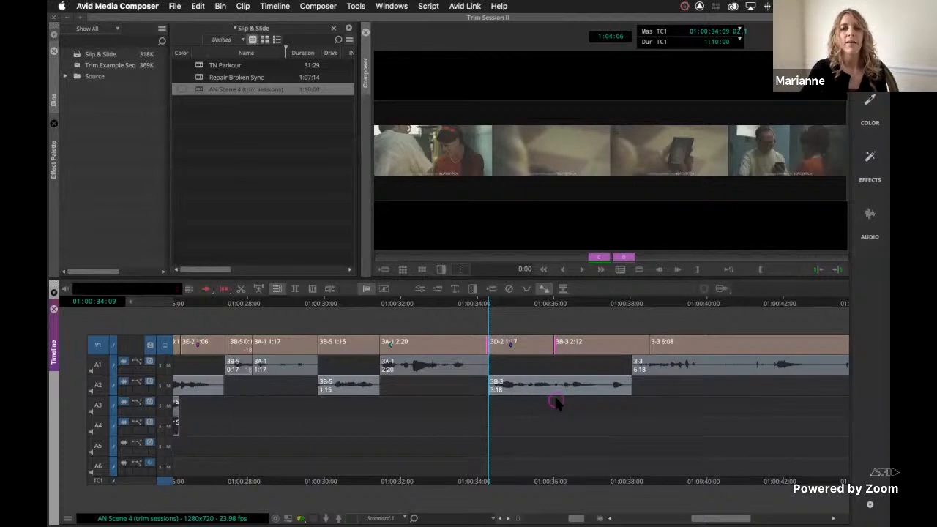
Slide the 3D-2 clip 12 frames later between 3A-1 and 3B-3, and play the trim loop to check it
{"action": "key", "text": "l"}
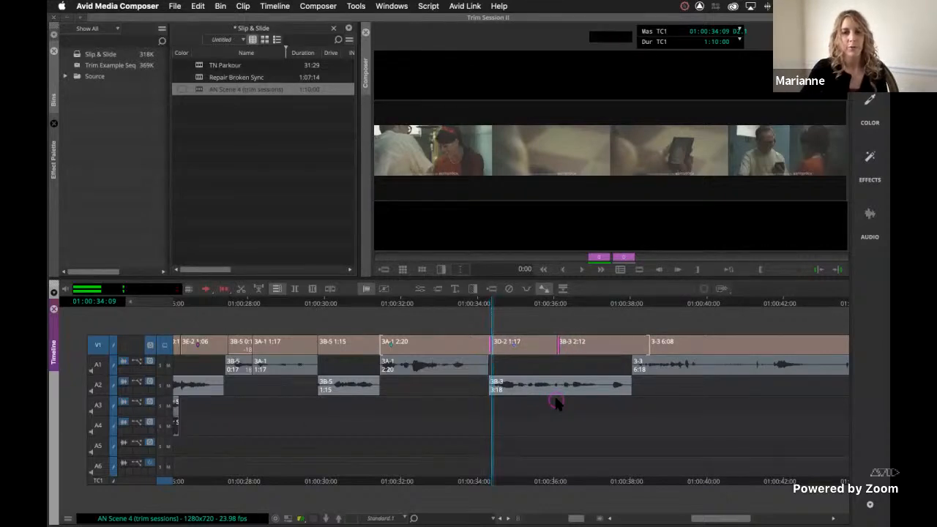
{"action": "key", "text": "k"}
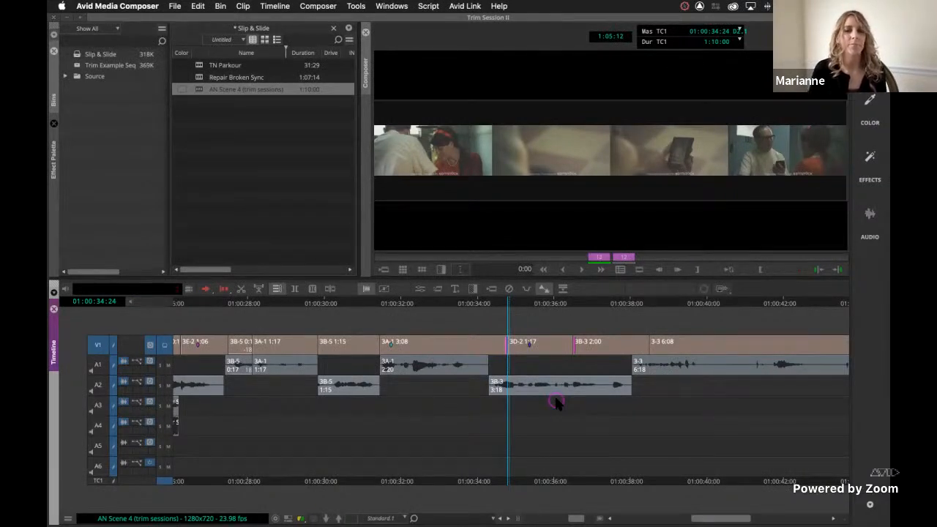
{"action": "key", "text": "space"}
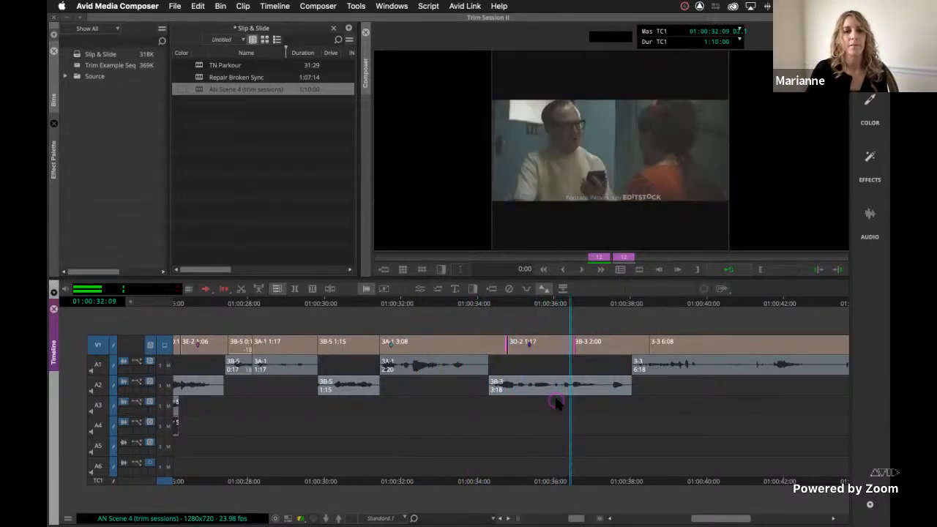
{"action": "key", "text": "space"}
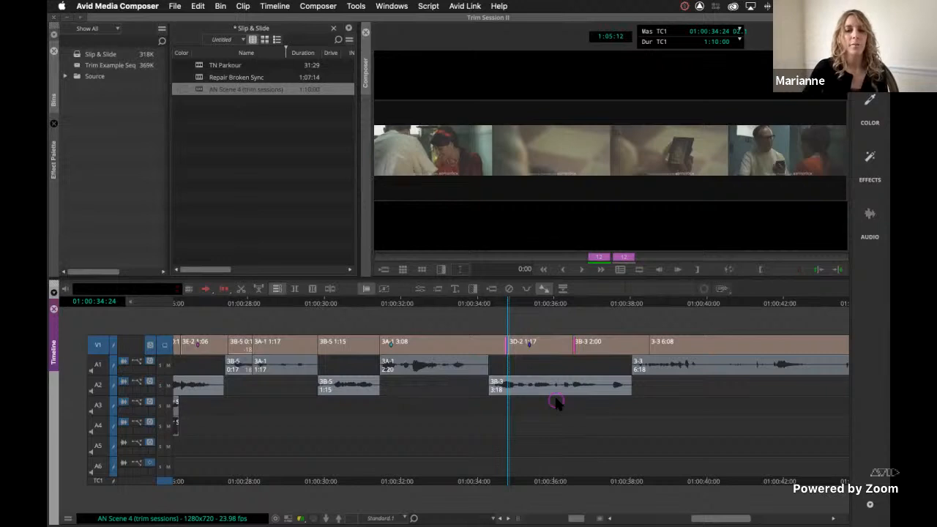
Adjust the 3D-2 slide on V1 to a total of 14 frames later, play the trim loop, and leave trim mode
{"action": "key", "text": "k+l"}
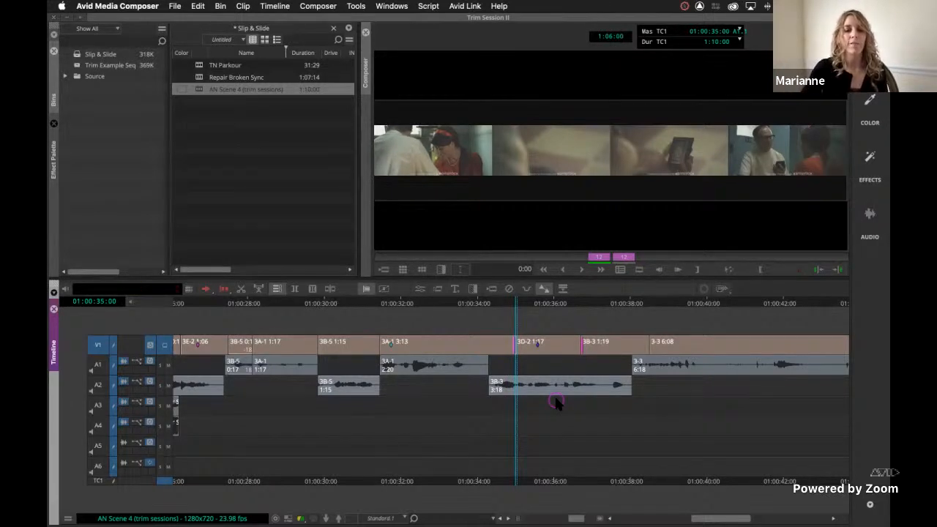
{"action": "key", "text": "k+j"}
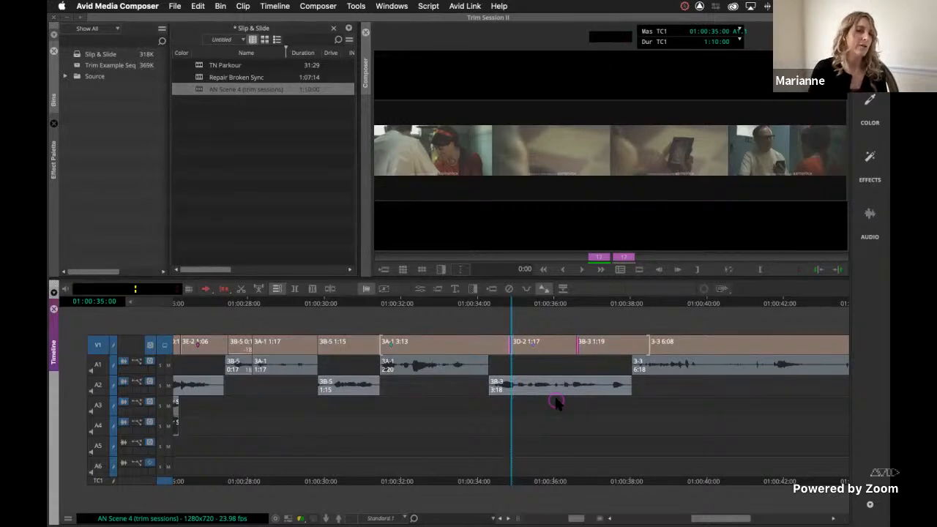
{"action": "key", "text": "space"}
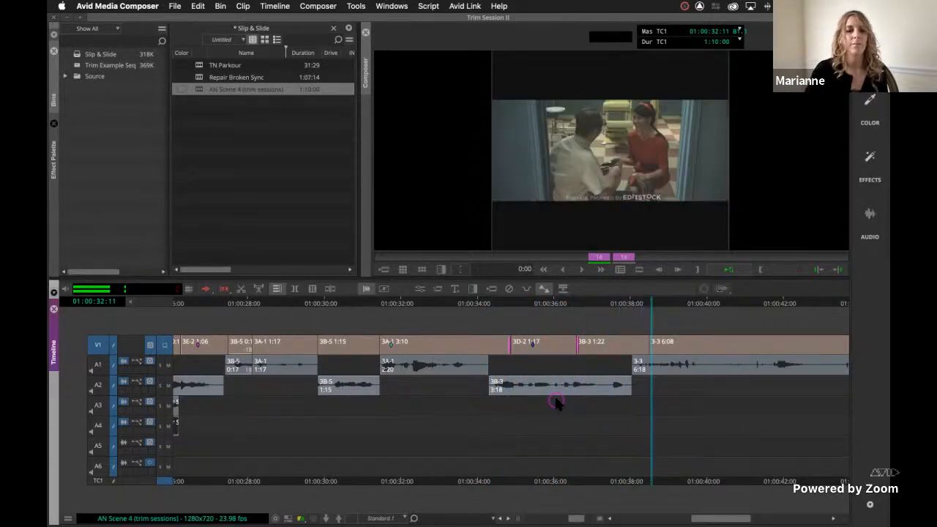
{"action": "key", "text": "space"}
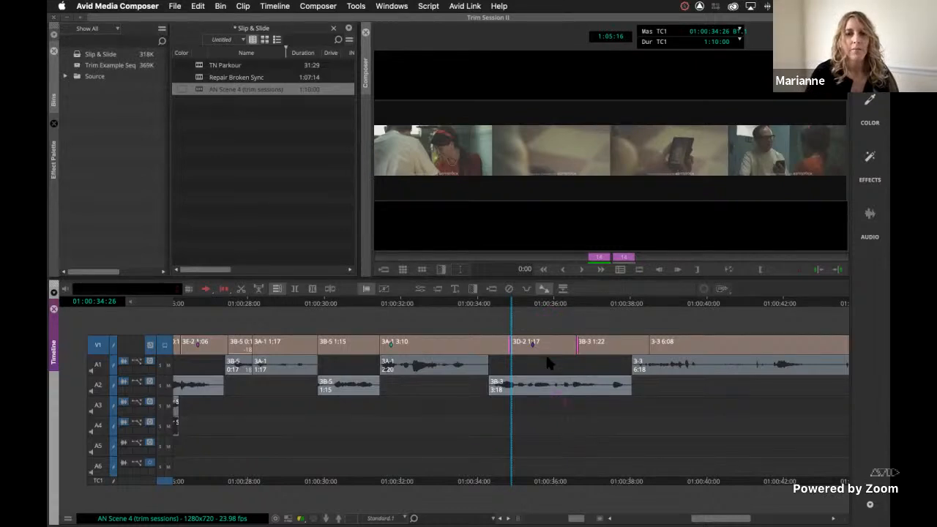
{"action": "left_click", "coordinate": [540, 303]}
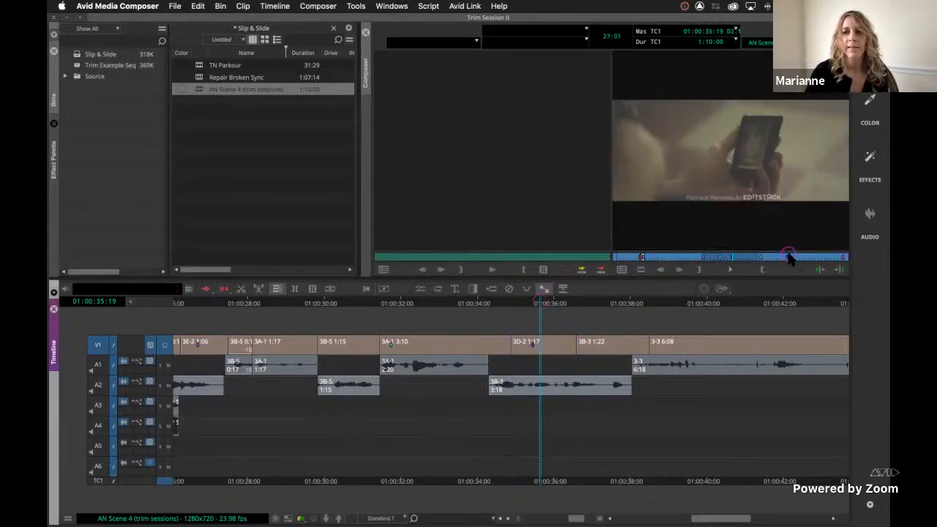
Go to the "Slide back to 'listen'" marker on 4C-2 and play the passage from 4 PU-6 into 4D-2
{"action": "left_click", "coordinate": [789, 257]}
{"action": "left_click", "coordinate": [730, 444]}
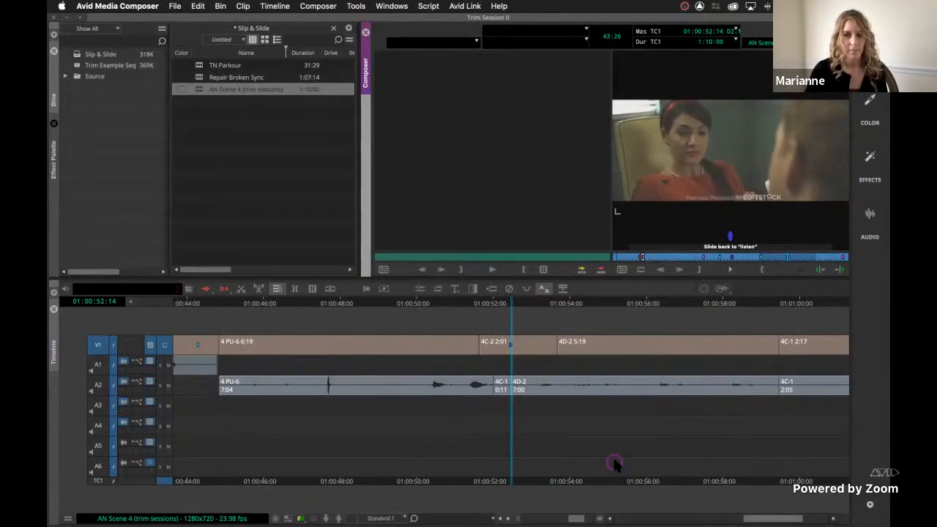
{"action": "left_click", "coordinate": [456, 306]}
{"action": "left_click_drag", "start_coordinate": [455, 306], "coordinate": [372, 306]}
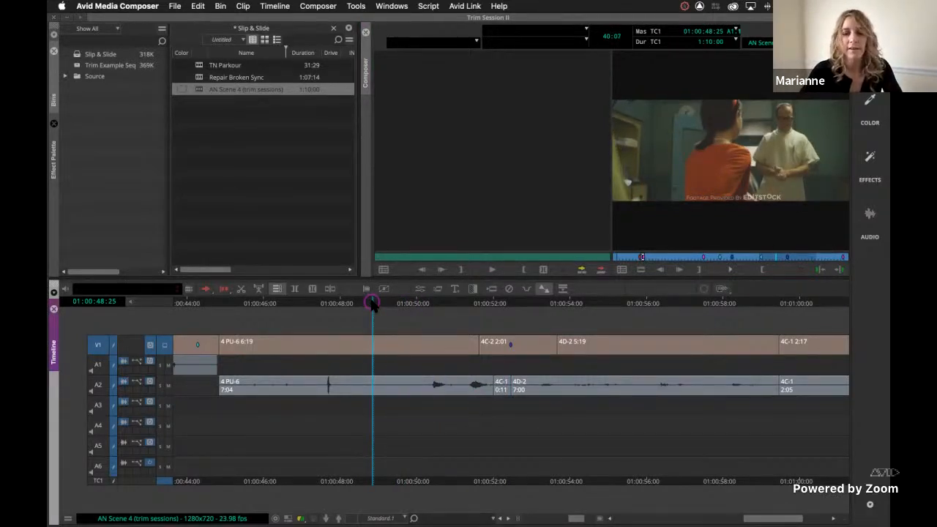
{"action": "key", "text": "super+bracketleft"}
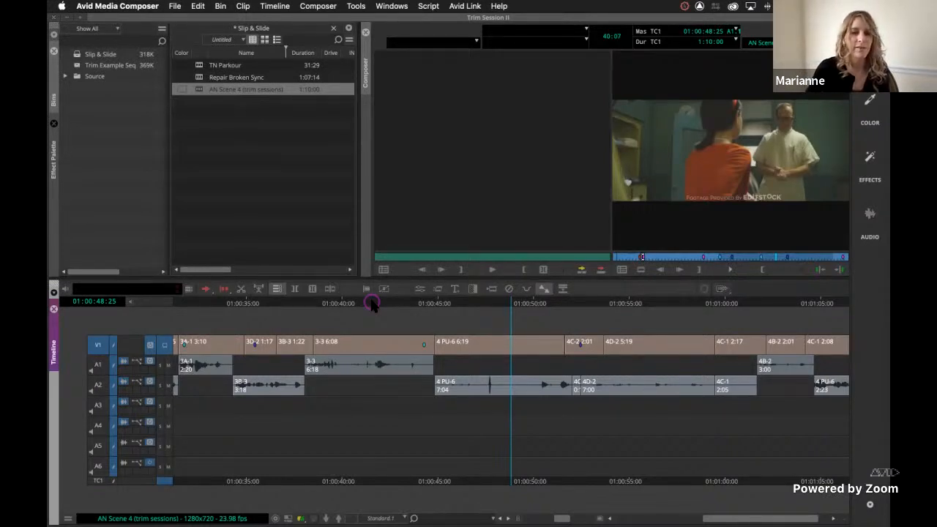
{"action": "key", "text": "space"}
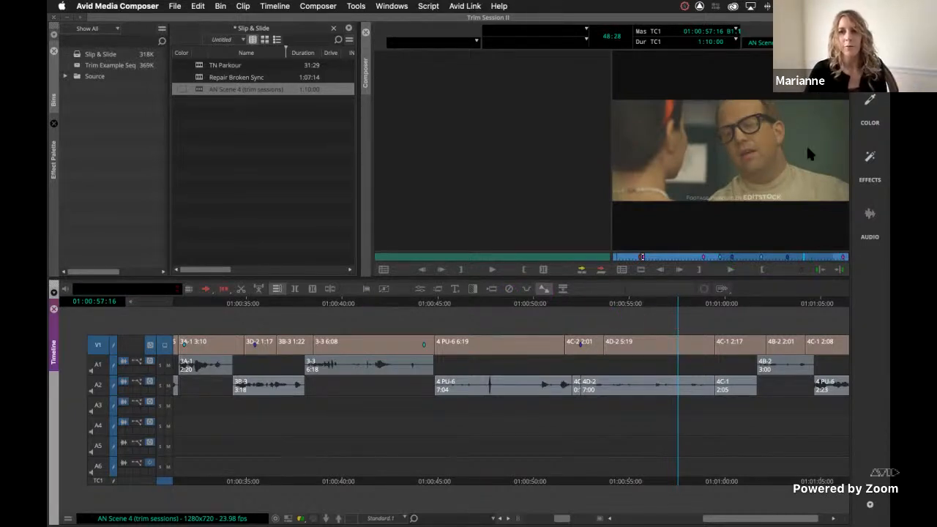
Replay the end of 4 PU-6 into 4D-2 and scrub through 4C-2 to examine the timing of the woman's reaction
{"action": "left_click", "coordinate": [578, 303]}
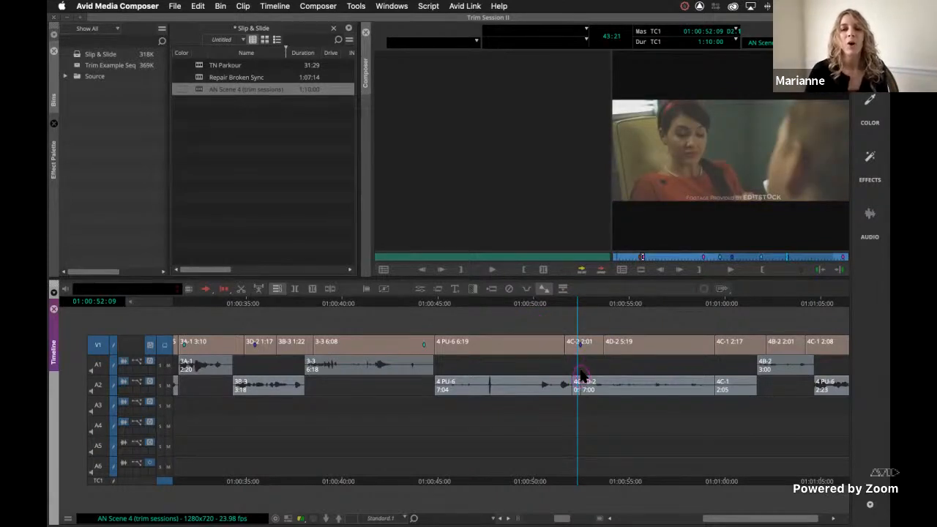
{"action": "left_click", "coordinate": [561, 306]}
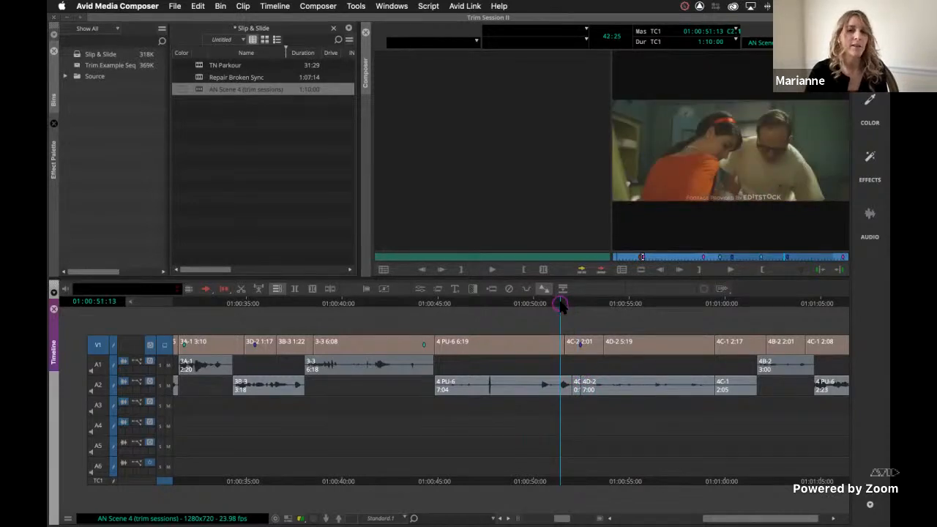
{"action": "key", "text": "space"}
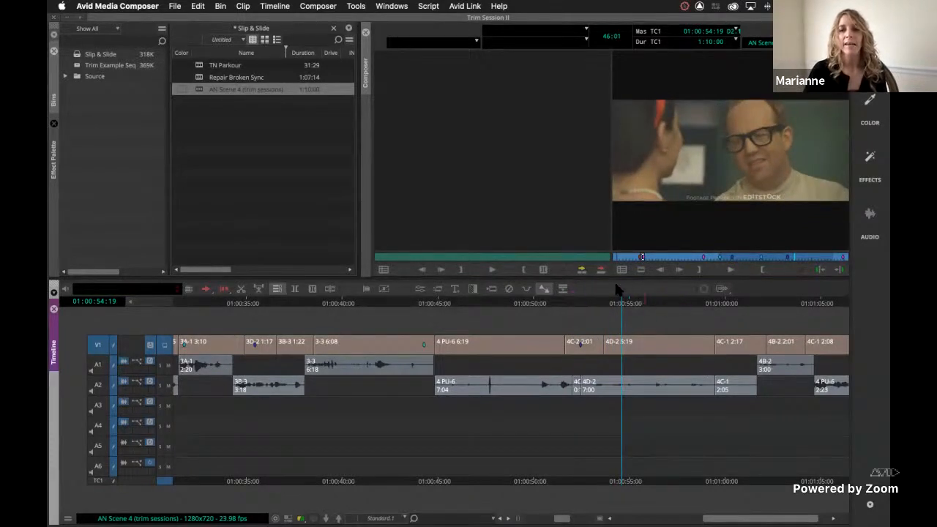
{"action": "left_click", "coordinate": [584, 301]}
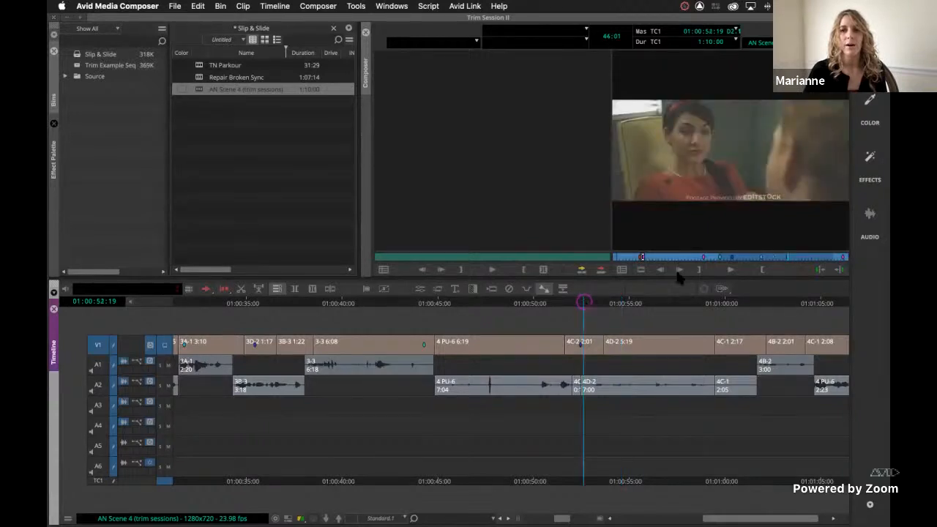
{"action": "left_click", "coordinate": [782, 159]}
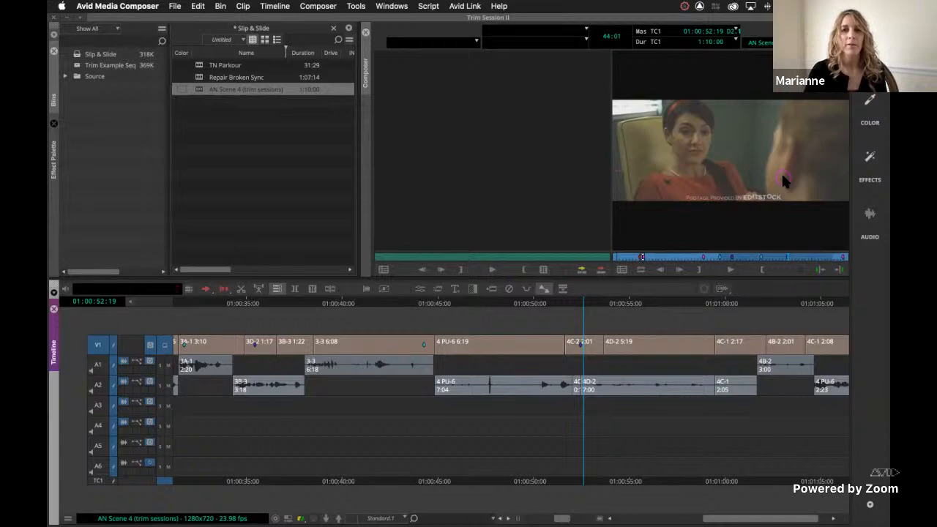
{"action": "left_click", "coordinate": [770, 199]}
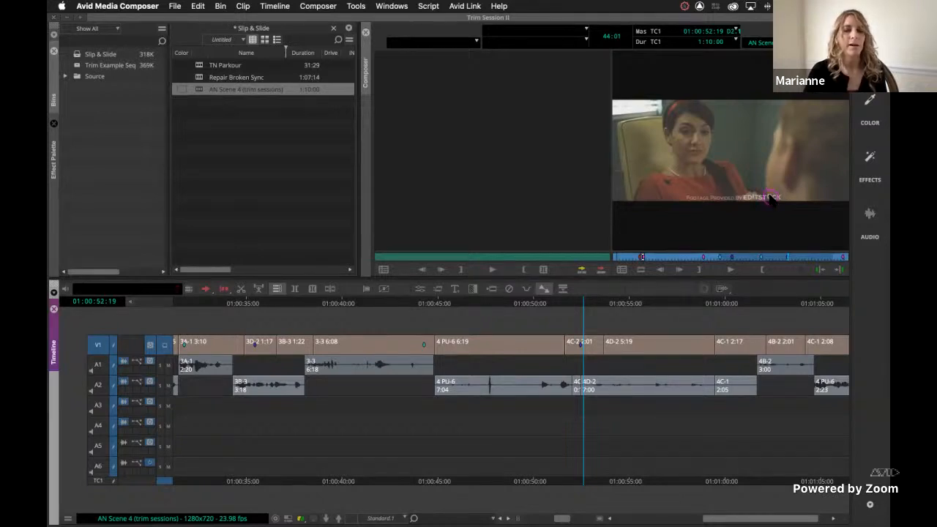
{"action": "left_click", "coordinate": [681, 432]}
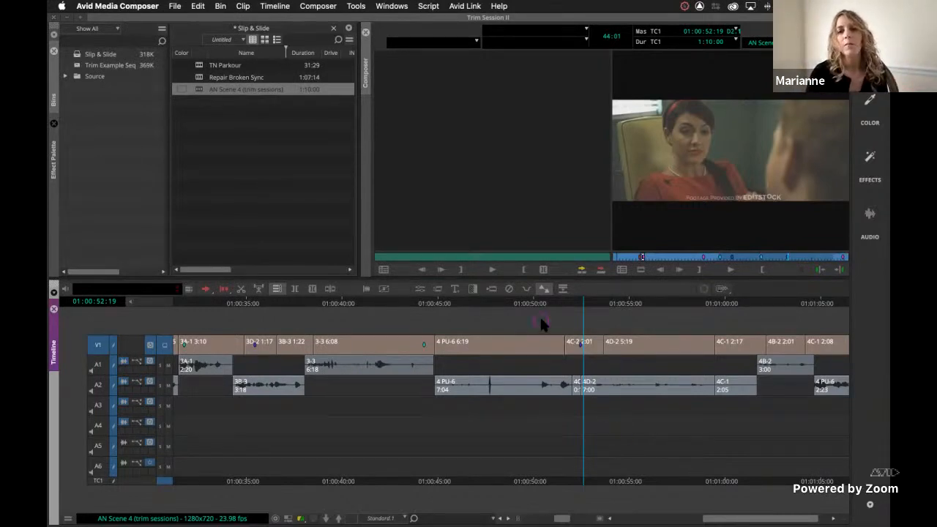
{"action": "left_click_drag", "start_coordinate": [550, 306], "coordinate": [591, 303]}
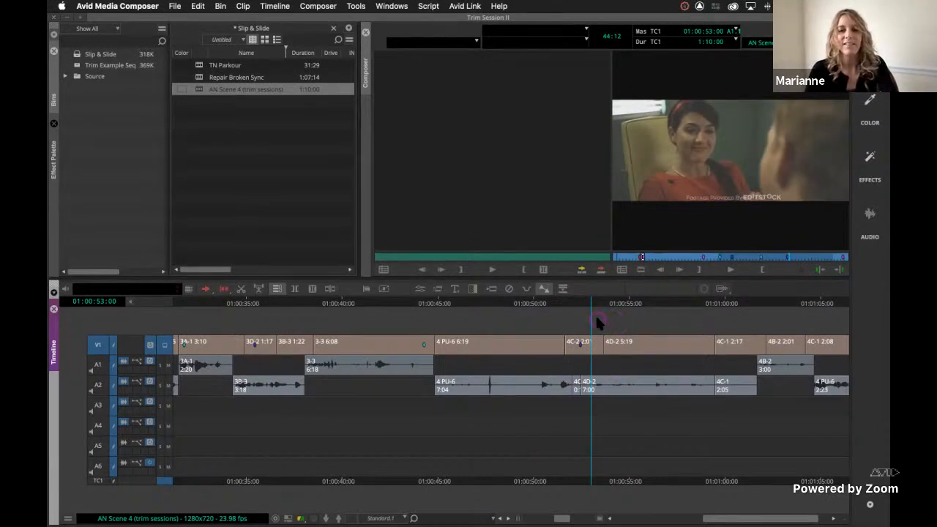
Put the 4C-2 clip on V1, between 4 PU-6 and 4D-2, into slide trim
{"action": "left_click_drag", "start_coordinate": [619, 323], "coordinate": [559, 359]}
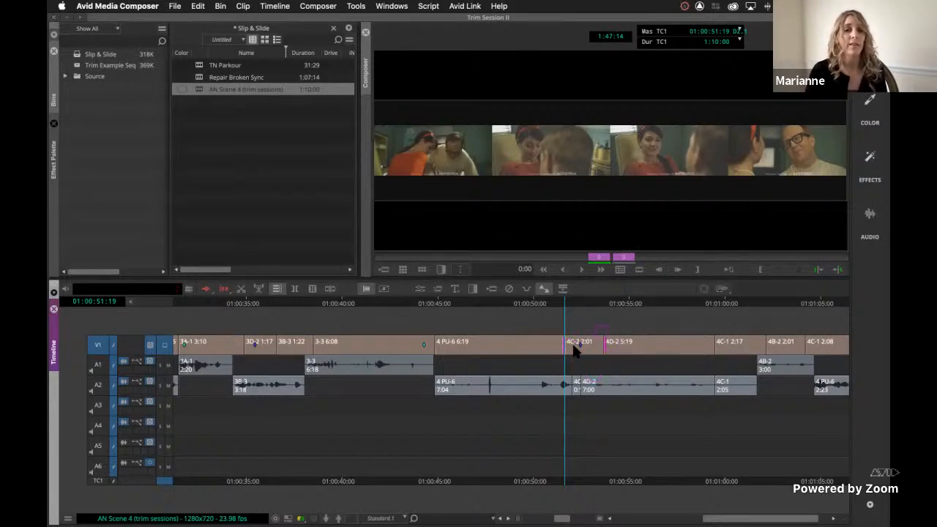
{"action": "left_click", "coordinate": [575, 347]}
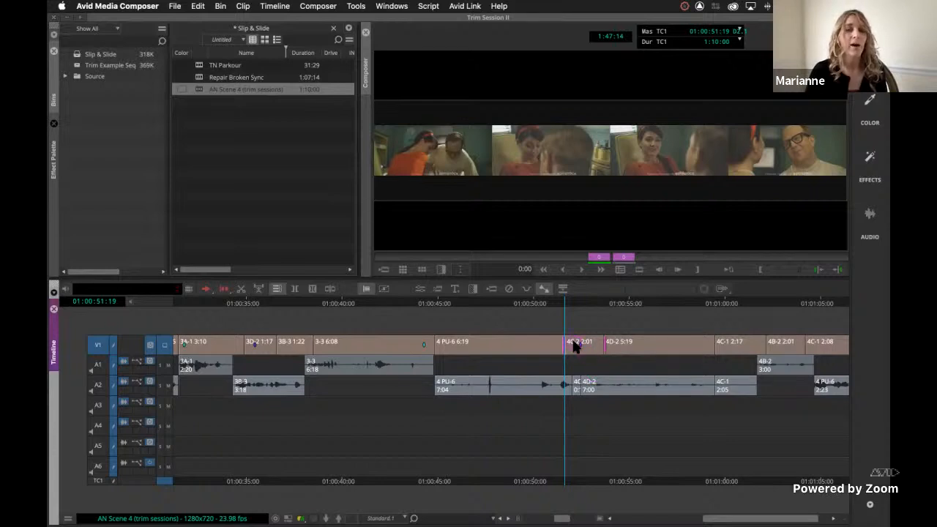
{"action": "left_click", "coordinate": [476, 355]}
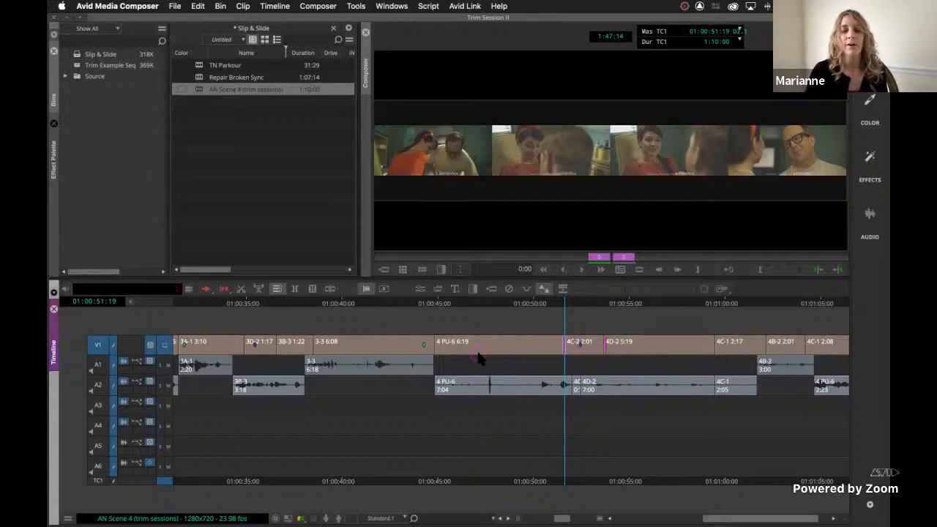
{"action": "left_click", "coordinate": [608, 375]}
{"action": "left_click", "coordinate": [581, 365]}
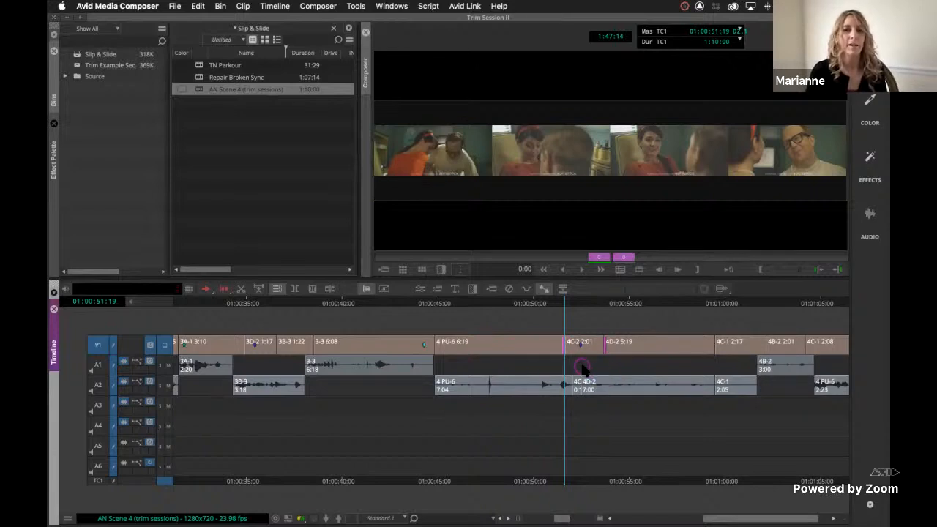
{"action": "left_click", "coordinate": [574, 364]}
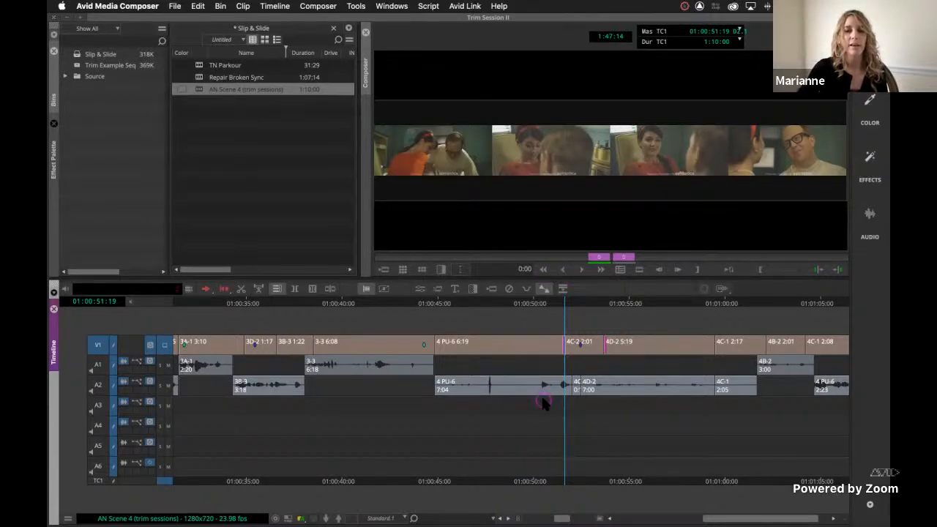
Slide the 4C-2 clip on V1 to 21 frames earlier, check it with the trim loop, and leave trim mode
{"action": "key", "text": "k+j"}
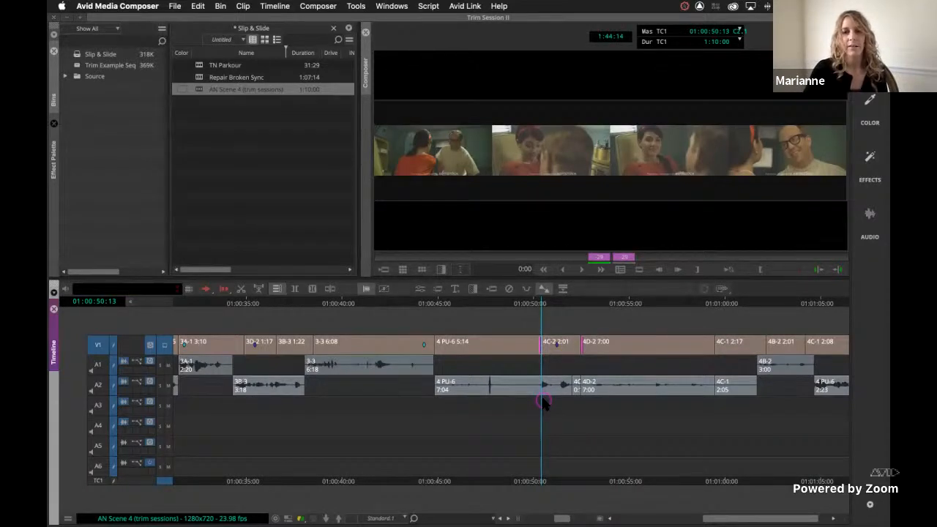
{"action": "key", "text": "space"}
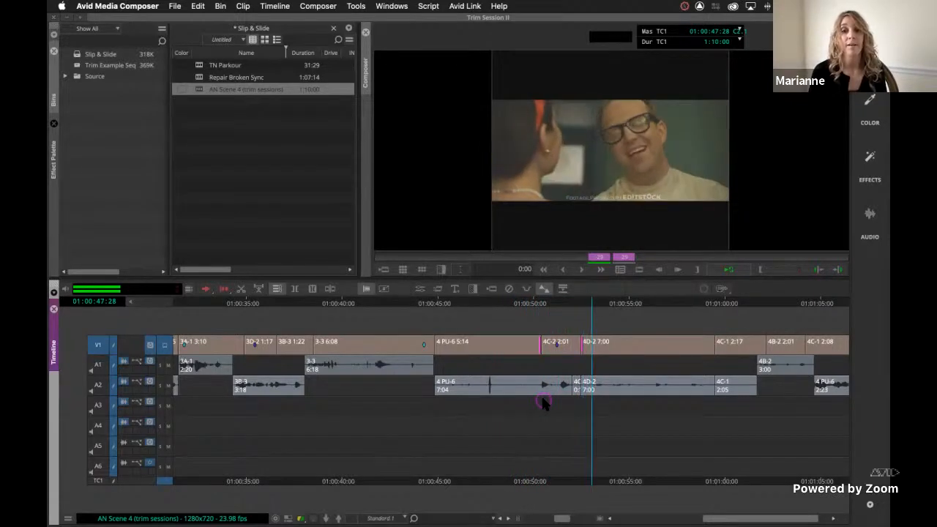
{"action": "key", "text": "space"}
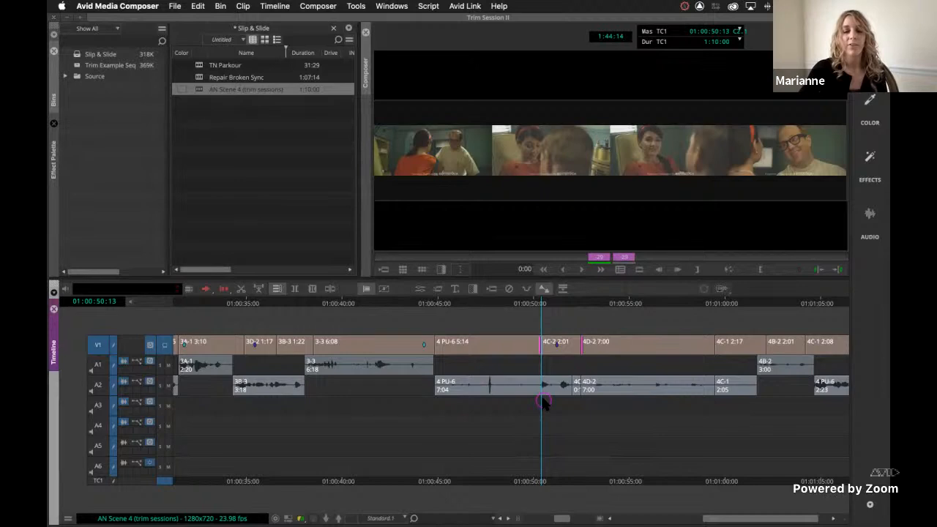
{"action": "key", "text": "k+l"}
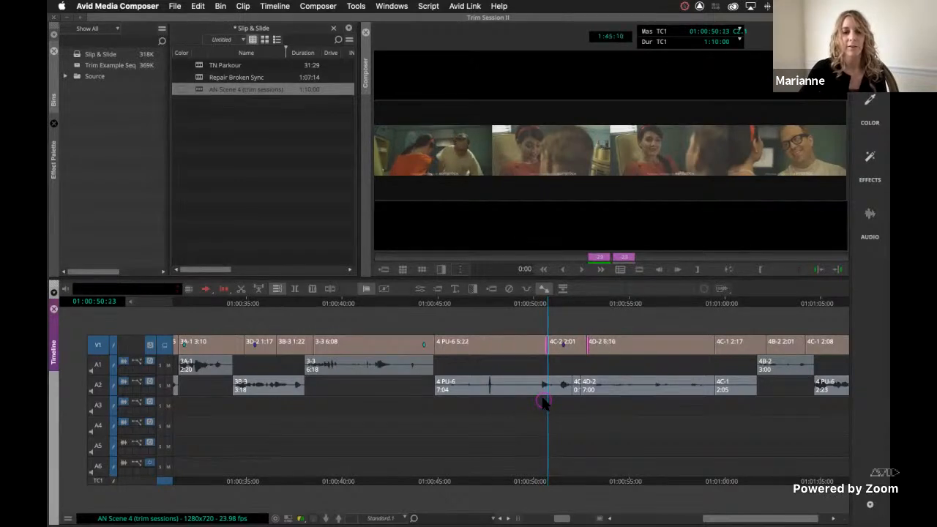
{"action": "key", "text": "space"}
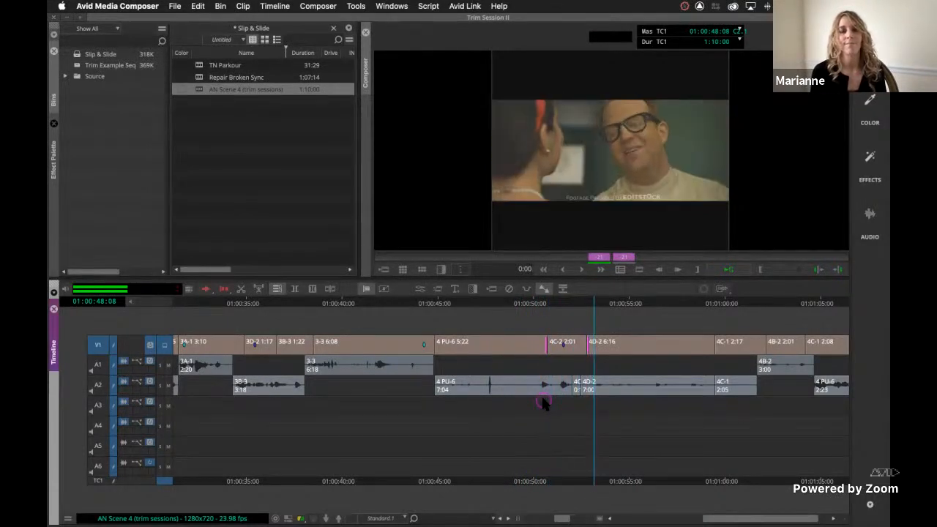
{"action": "key", "text": "space"}
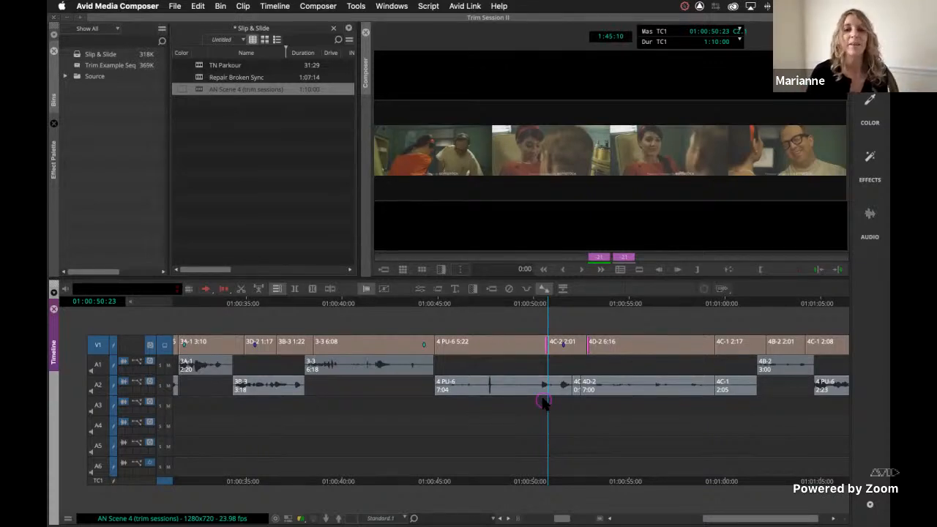
{"action": "left_click", "coordinate": [569, 302]}
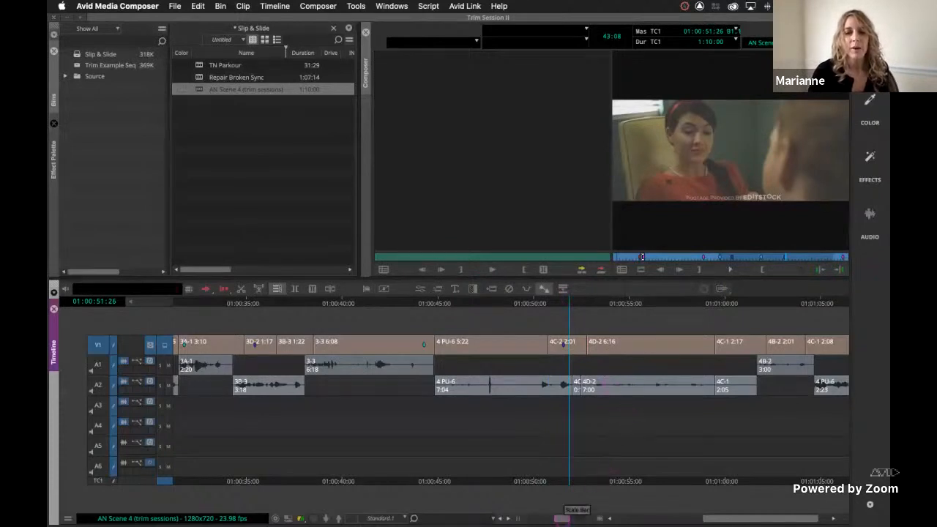
Play the final section of the sequence through the closing 4C-2 shot to review its ending
{"action": "mouse_move", "coordinate": [561, 518]}
{"action": "left_mouse_down"}
{"action": "mouse_move", "coordinate": [541, 518]}
{"action": "mouse_move", "coordinate": [560, 519]}
{"action": "left_mouse_up"}
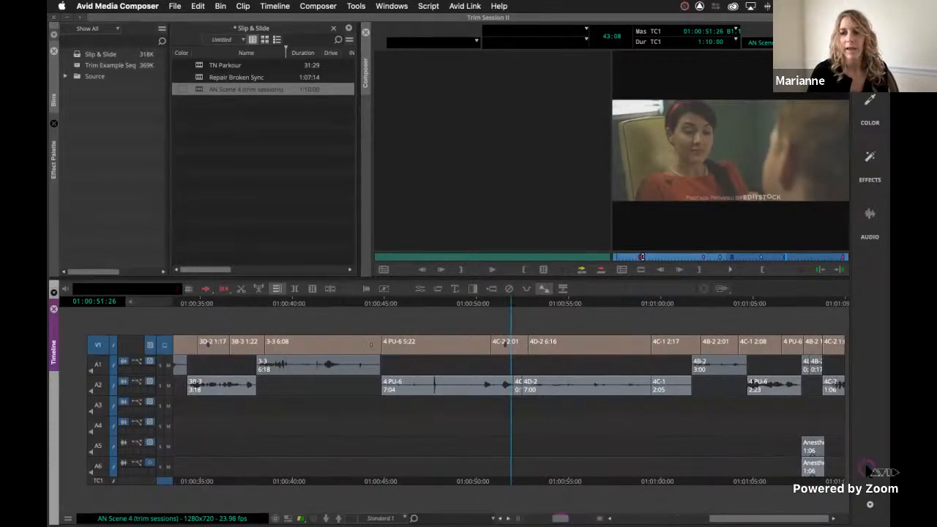
{"action": "left_click", "coordinate": [829, 480]}
{"action": "left_click", "coordinate": [839, 480]}
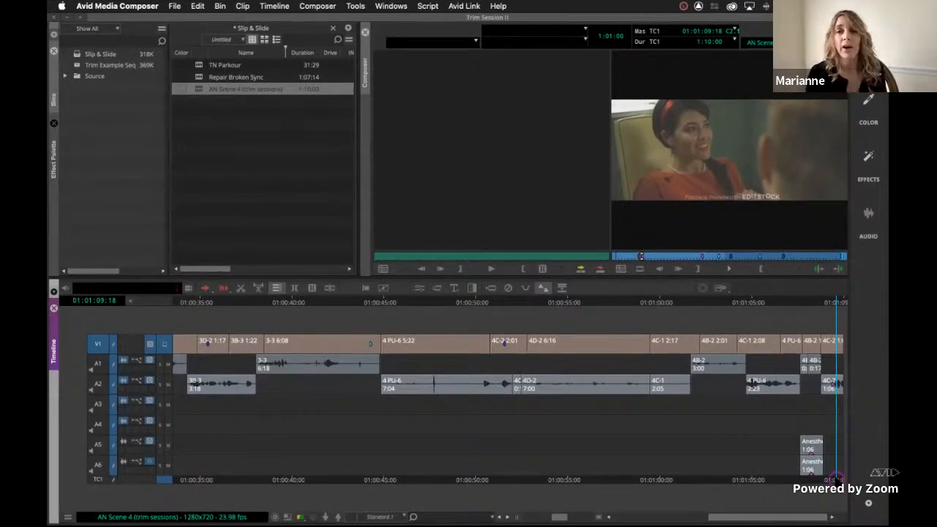
{"action": "left_click_drag", "start_coordinate": [559, 517], "coordinate": [574, 517]}
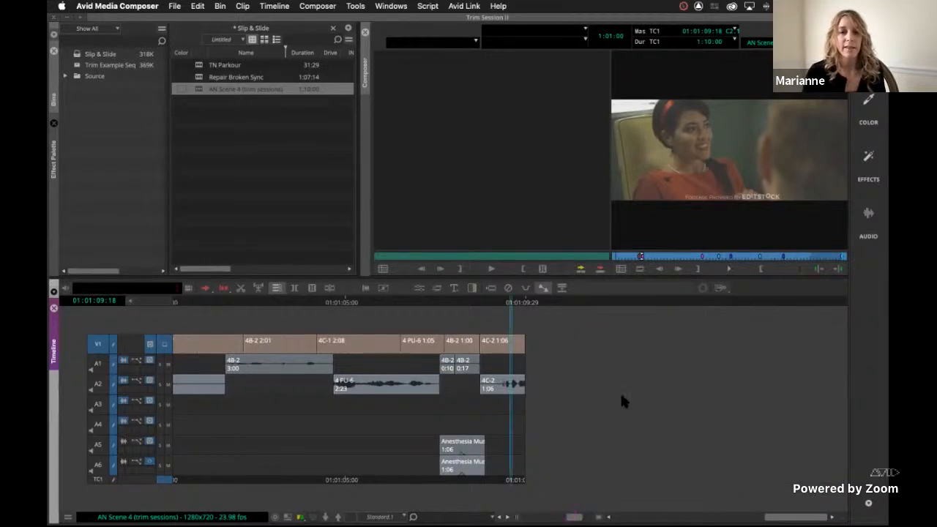
{"action": "left_click", "coordinate": [459, 301]}
{"action": "left_click_drag", "start_coordinate": [460, 301], "coordinate": [214, 323]}
{"action": "key", "text": "space"}
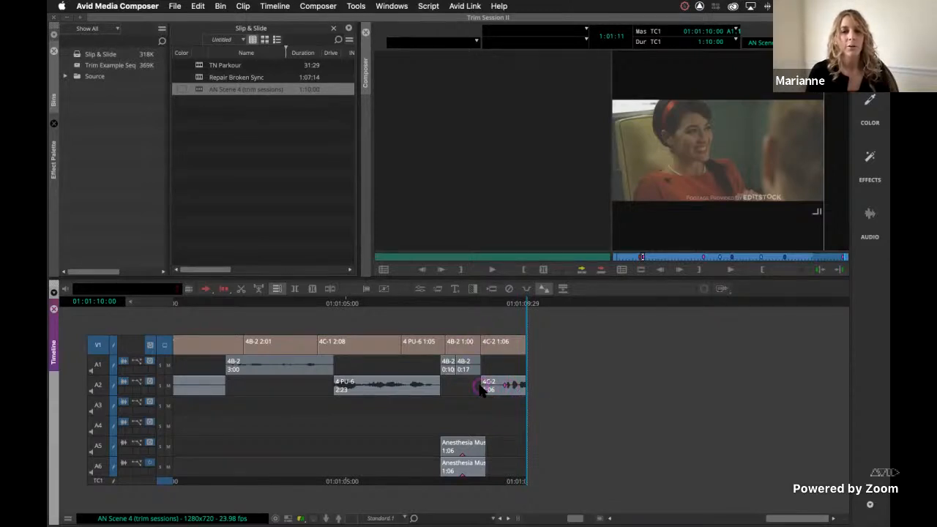
Put the cut at the start of the last 4C-2 clip on A2 into trim mode
{"action": "left_click_drag", "start_coordinate": [472, 400], "coordinate": [489, 390]}
{"action": "left_click_drag", "start_coordinate": [491, 391], "coordinate": [496, 368]}
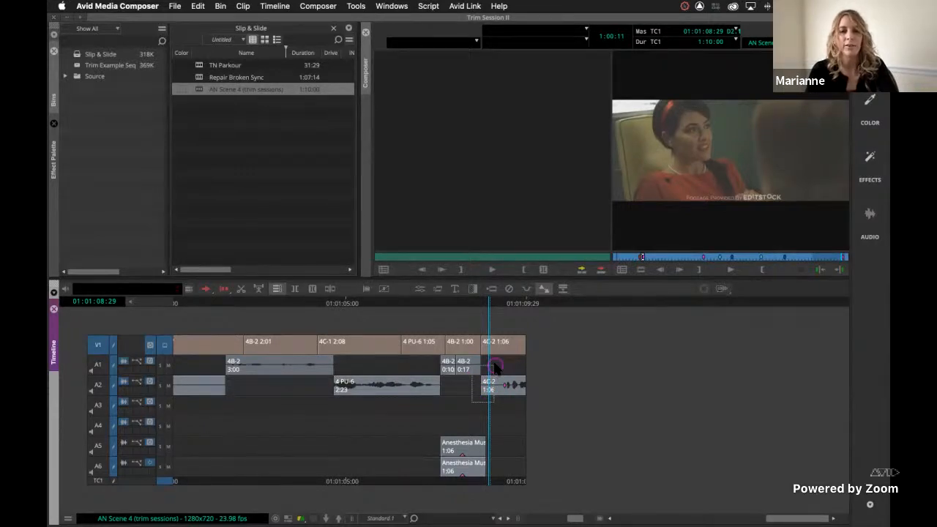
{"action": "left_click_drag", "start_coordinate": [494, 364], "coordinate": [494, 365]}
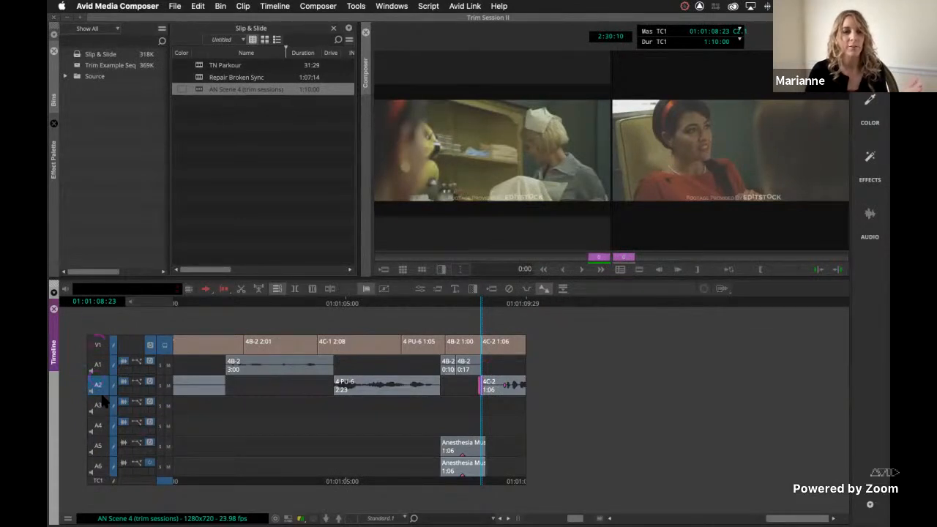
Put the last 4C-2 clip on A2 into slip trim, leaving the matching clip on V1 out of the trim
{"action": "left_click", "coordinate": [501, 389]}
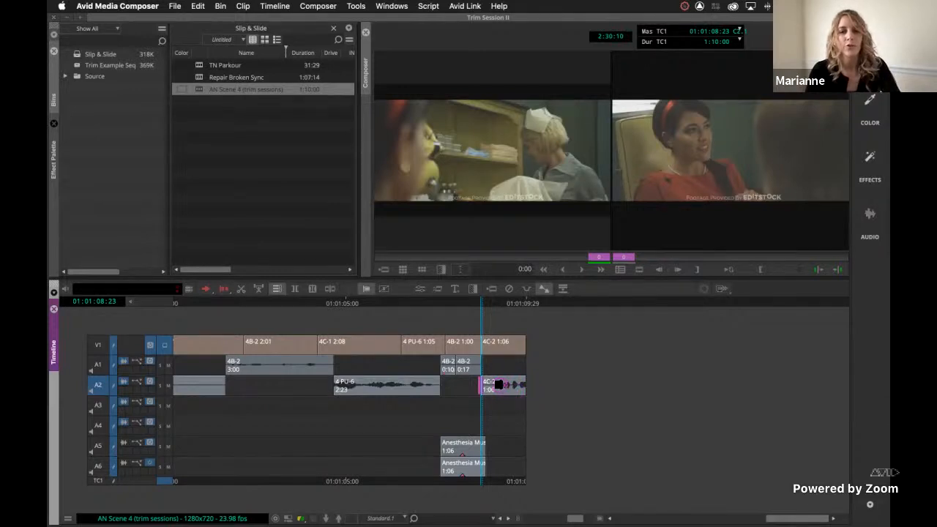
{"action": "left_click", "coordinate": [519, 391]}
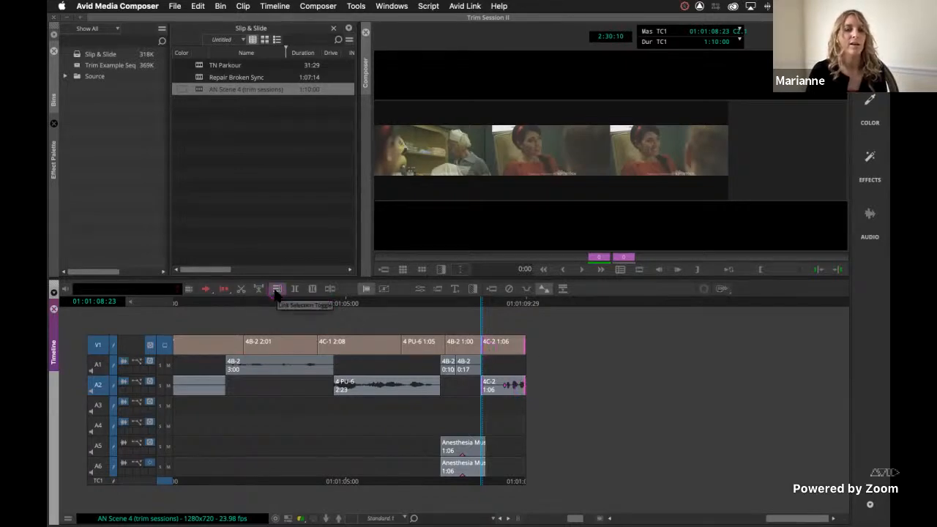
{"action": "left_click", "coordinate": [98, 346]}
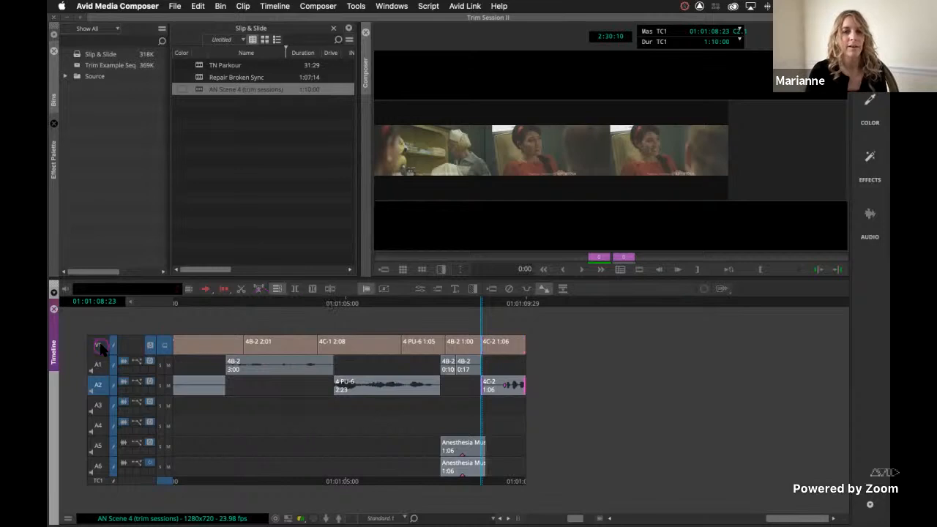
{"action": "left_click", "coordinate": [524, 389]}
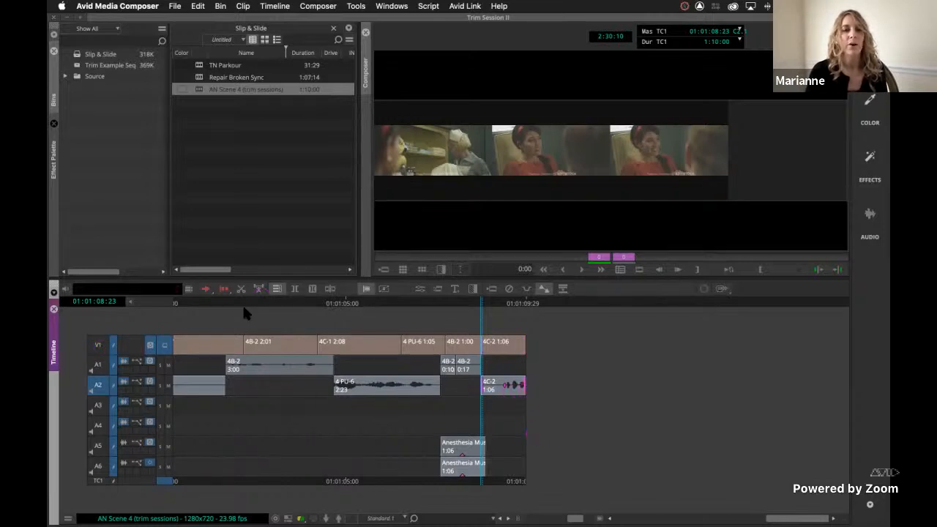
Slip the last 4C-2 audio clip on A2 by 10 frames, check it with the trim loop, and leave trim mode
{"action": "left_click", "coordinate": [522, 423]}
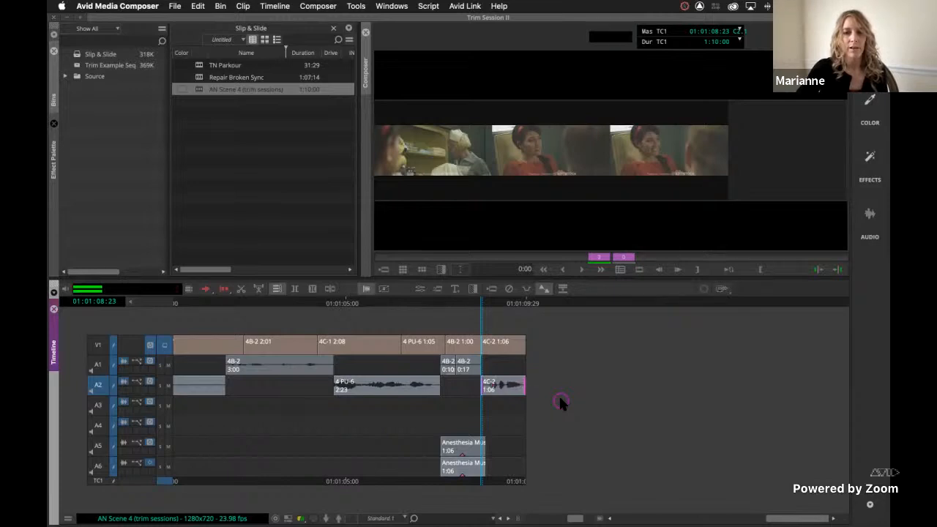
{"action": "key", "text": "slash"}
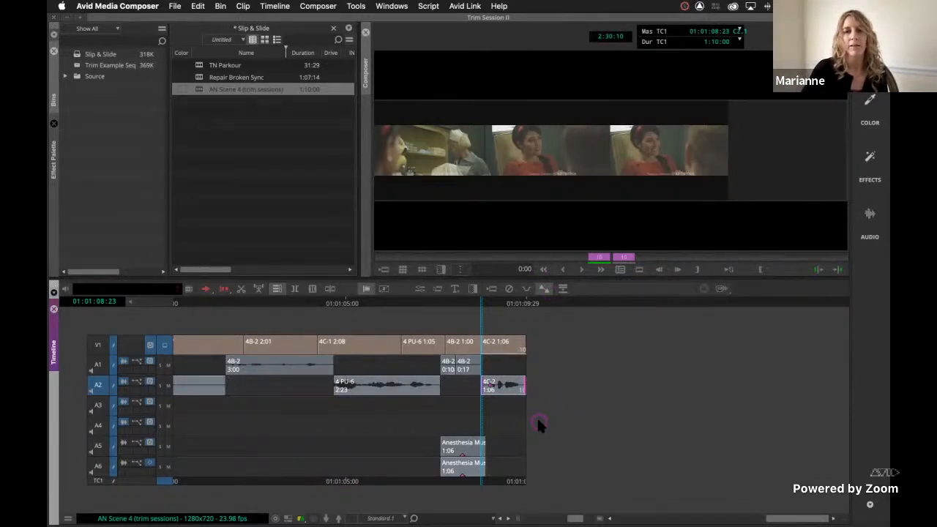
{"action": "key", "text": "space"}
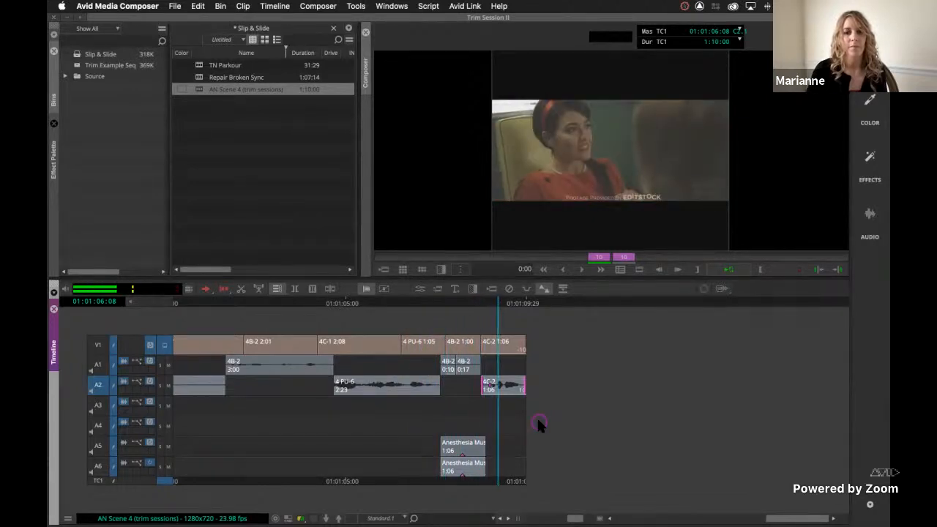
{"action": "key", "text": "space"}
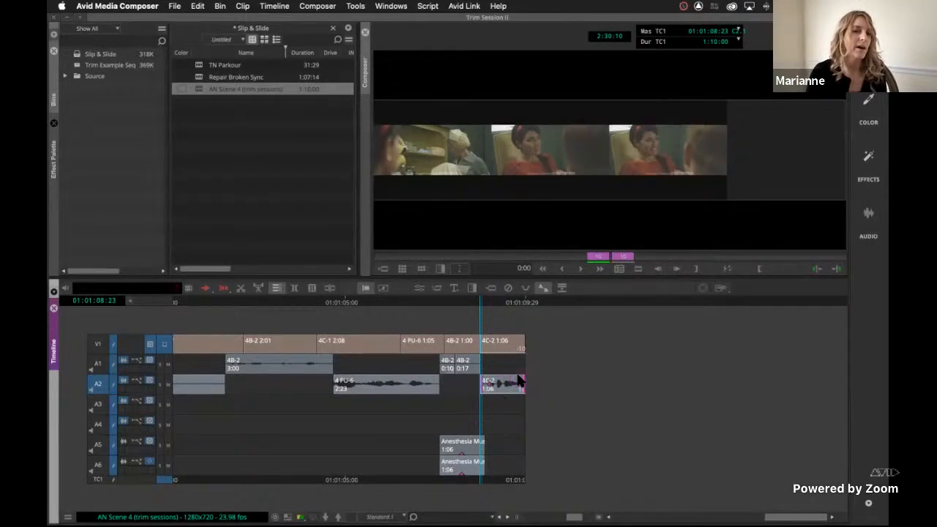
{"action": "left_click", "coordinate": [497, 302]}
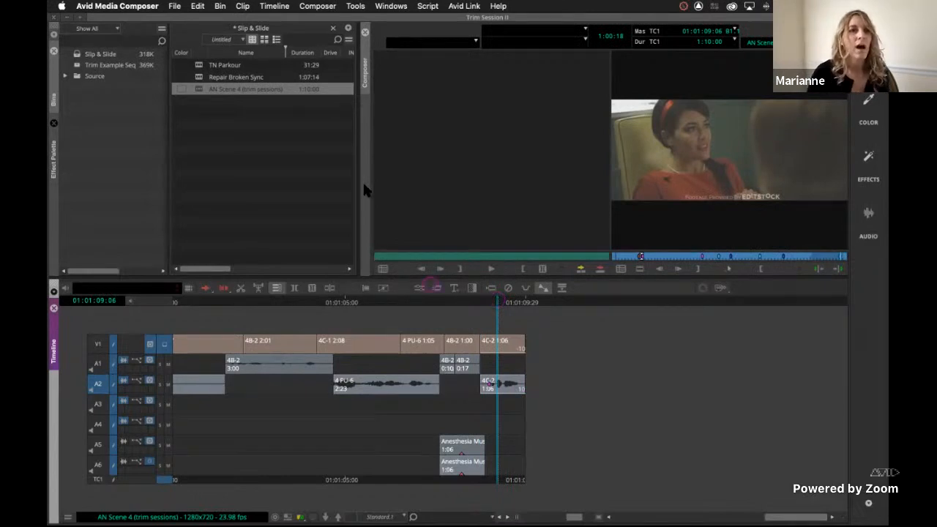
Load the TN Parkour sequence and play it from the start into the R02_06 Slow Rain Flips clip
{"action": "double_click", "coordinate": [204, 66]}
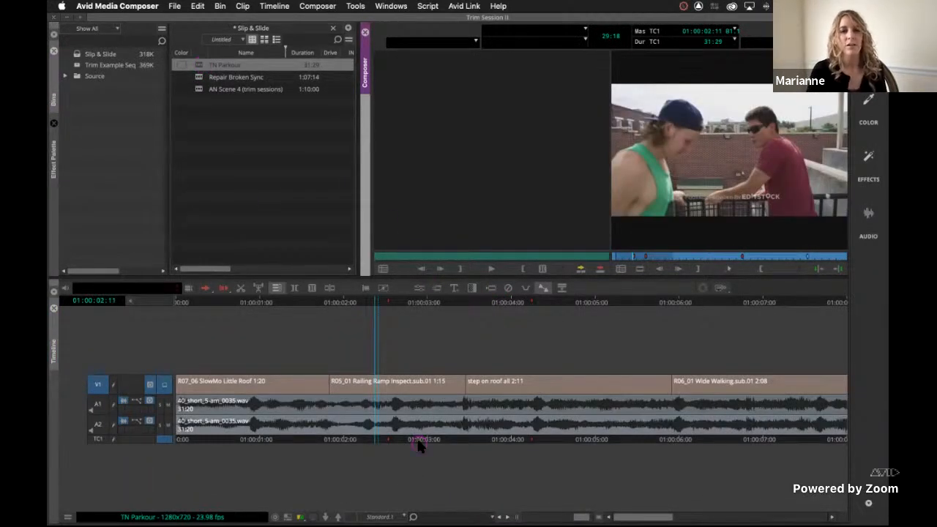
{"action": "left_click", "coordinate": [378, 453]}
{"action": "left_click_drag", "start_coordinate": [352, 442], "coordinate": [306, 444]}
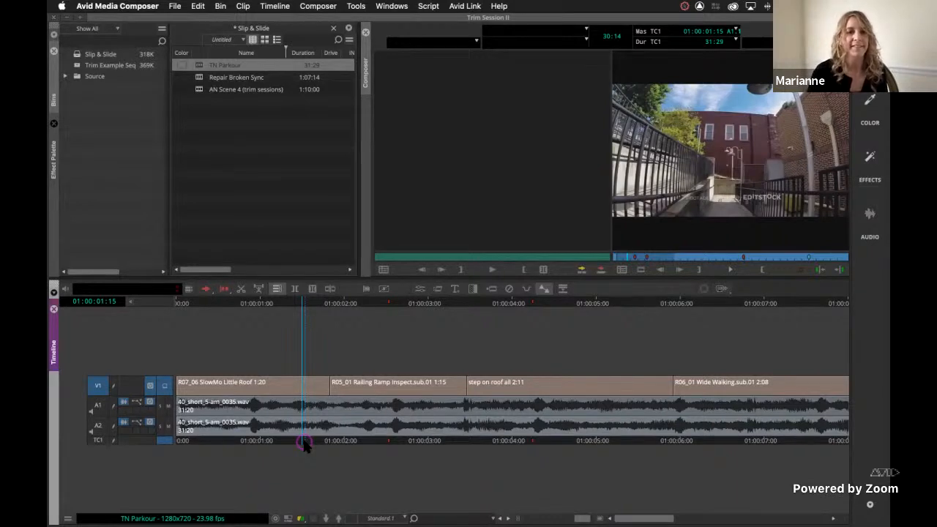
{"action": "left_click", "coordinate": [314, 440]}
{"action": "left_click_drag", "start_coordinate": [236, 438], "coordinate": [133, 435]}
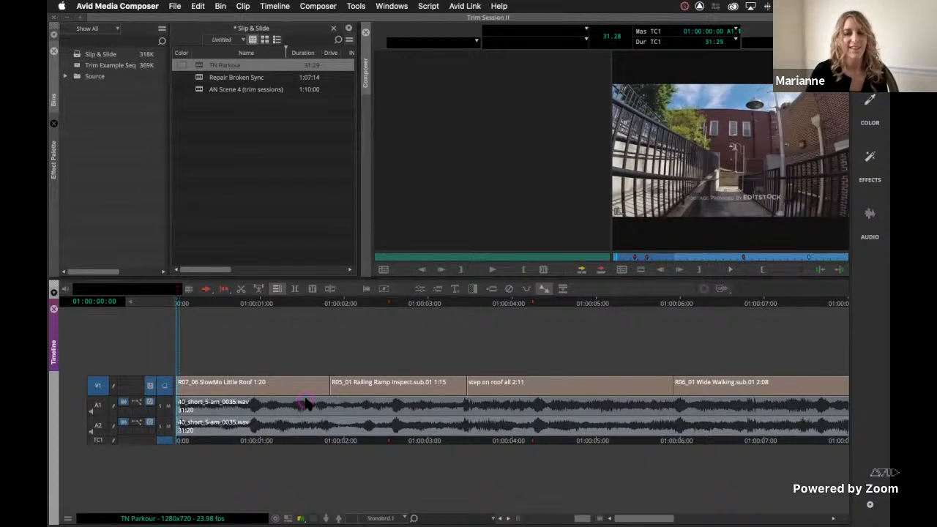
{"action": "left_click_drag", "start_coordinate": [584, 518], "coordinate": [577, 519]}
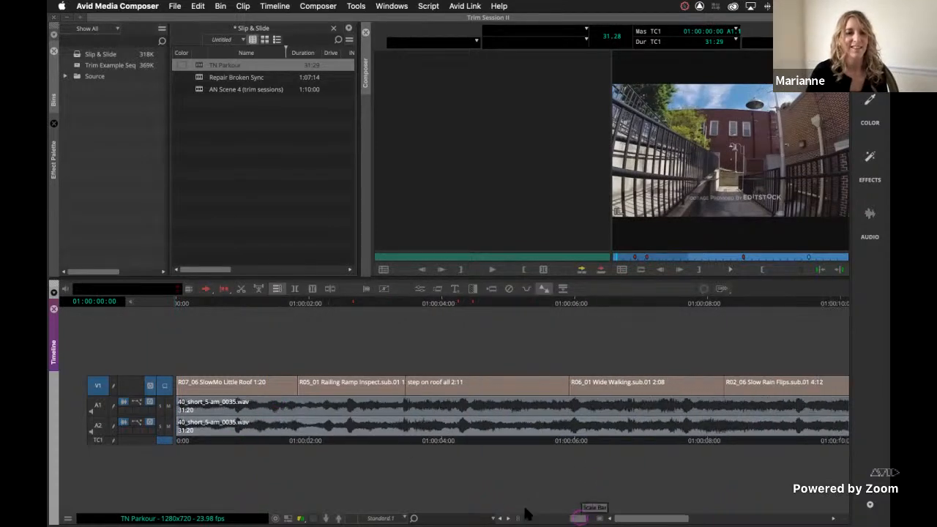
{"action": "key", "text": "space"}
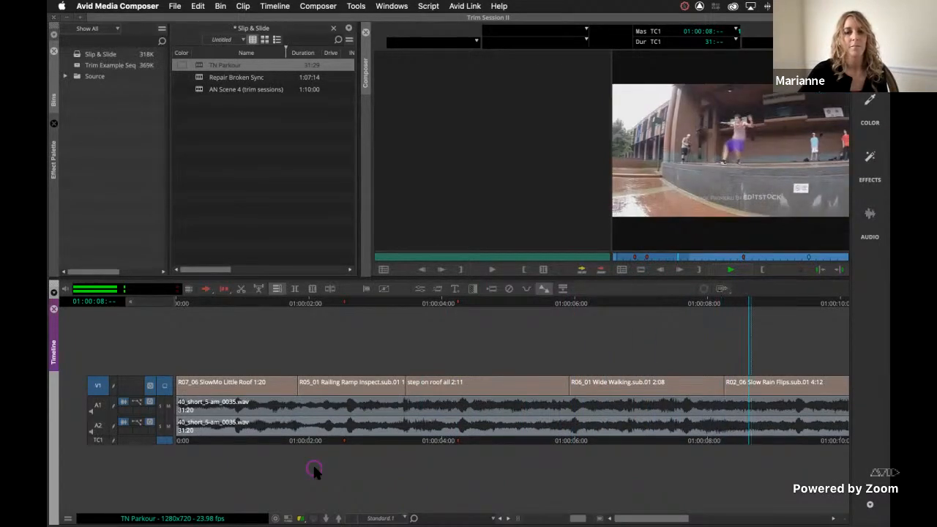
{"action": "key", "text": "space"}
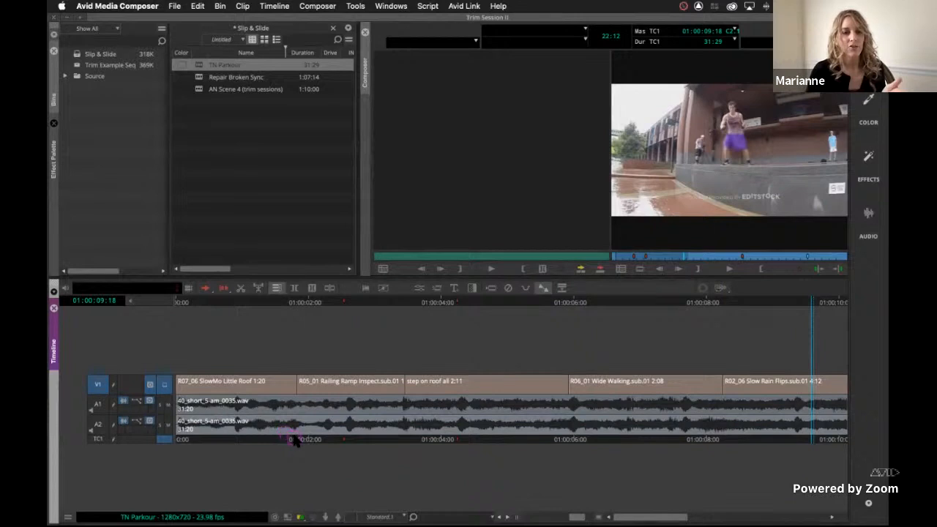
Examine the frames of R05_01 Railing Ramp Inspect and step on roof all at the timeline markers at 01:00:02:16 and 01:00:04:08
{"action": "left_click", "coordinate": [295, 440]}
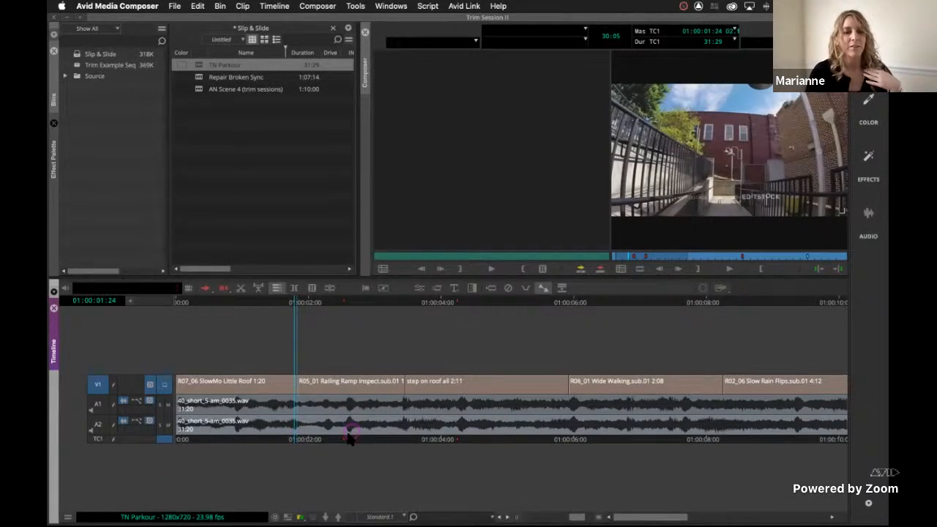
{"action": "left_click_drag", "start_coordinate": [302, 436], "coordinate": [346, 443]}
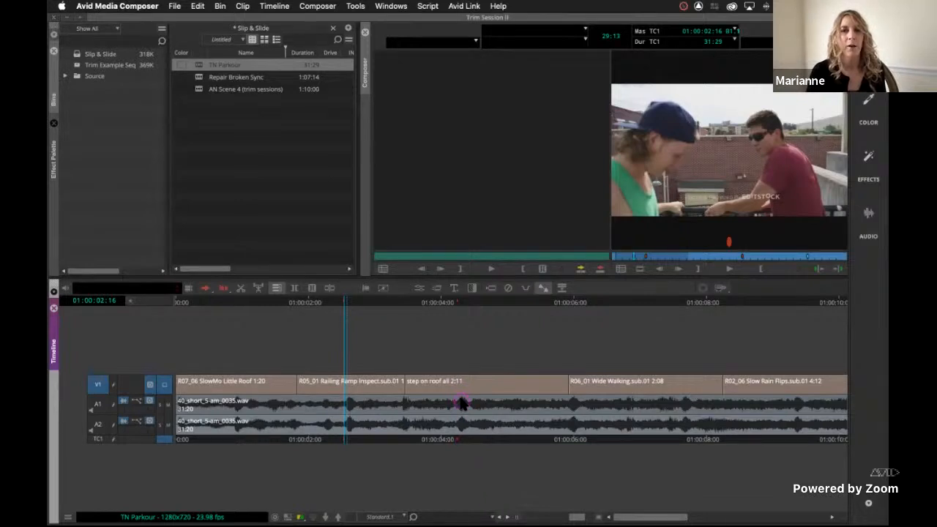
{"action": "left_click", "coordinate": [457, 440]}
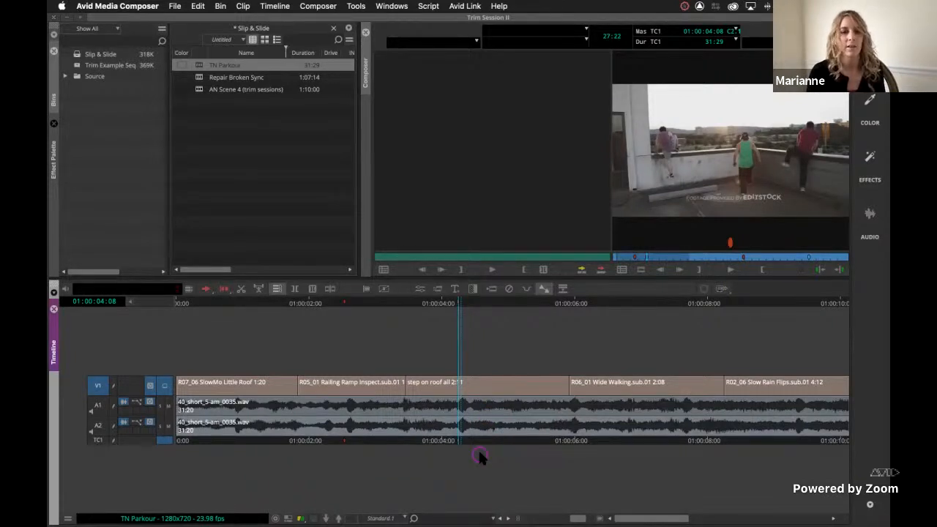
{"action": "left_click", "coordinate": [345, 441]}
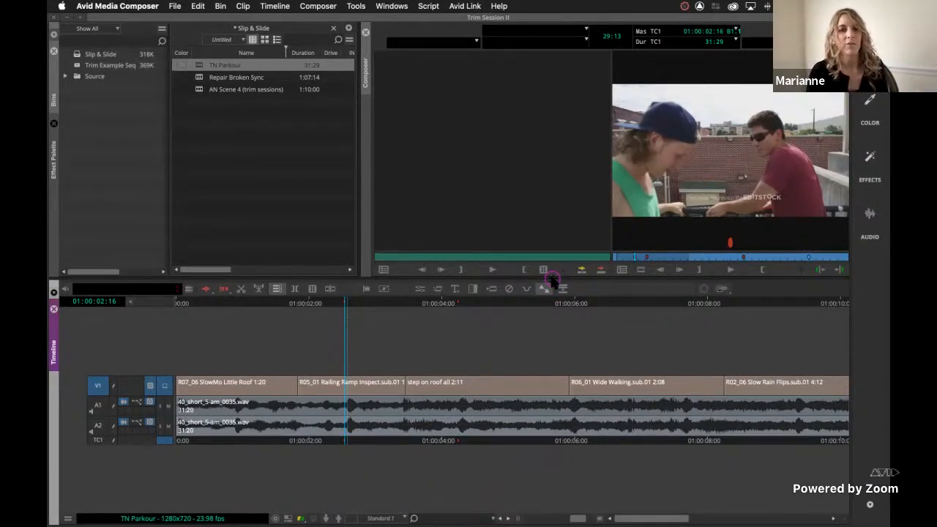
Add a red marker to the R05_01 Railing Ramp Inspect clip on V1 at 01:00:02:11
{"action": "mouse_move", "coordinate": [335, 439]}
{"action": "left_mouse_down"}
{"action": "mouse_move", "coordinate": [319, 445]}
{"action": "mouse_move", "coordinate": [344, 448]}
{"action": "mouse_move", "coordinate": [329, 442]}
{"action": "mouse_move", "coordinate": [336, 445]}
{"action": "left_mouse_up"}
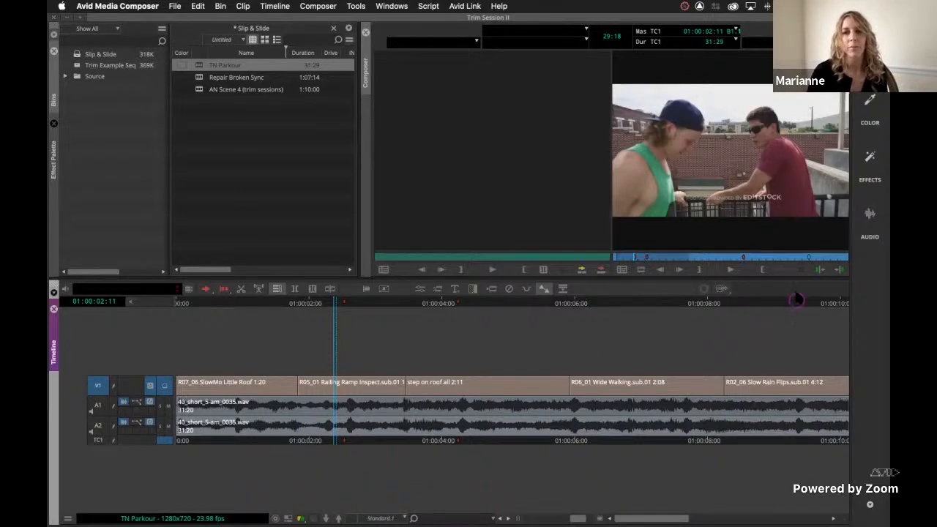
{"action": "left_click", "coordinate": [799, 270]}
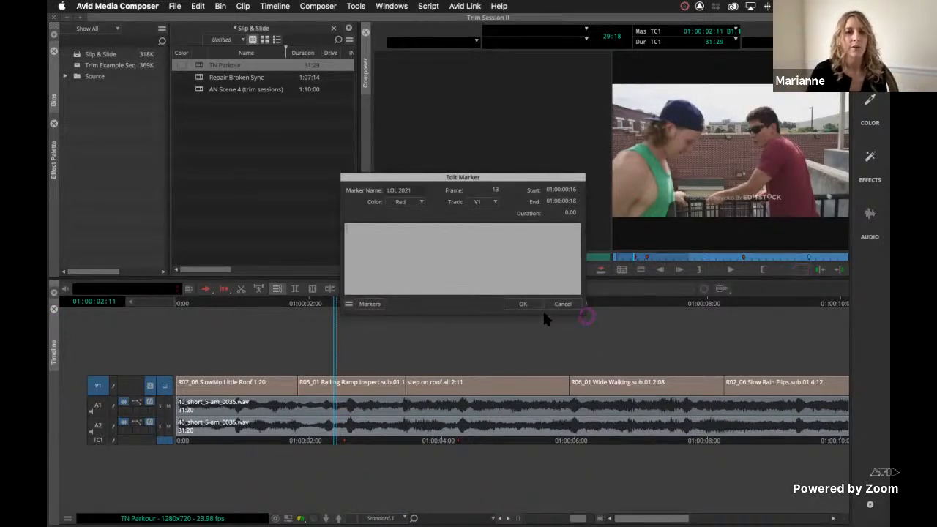
{"action": "left_click", "coordinate": [520, 305]}
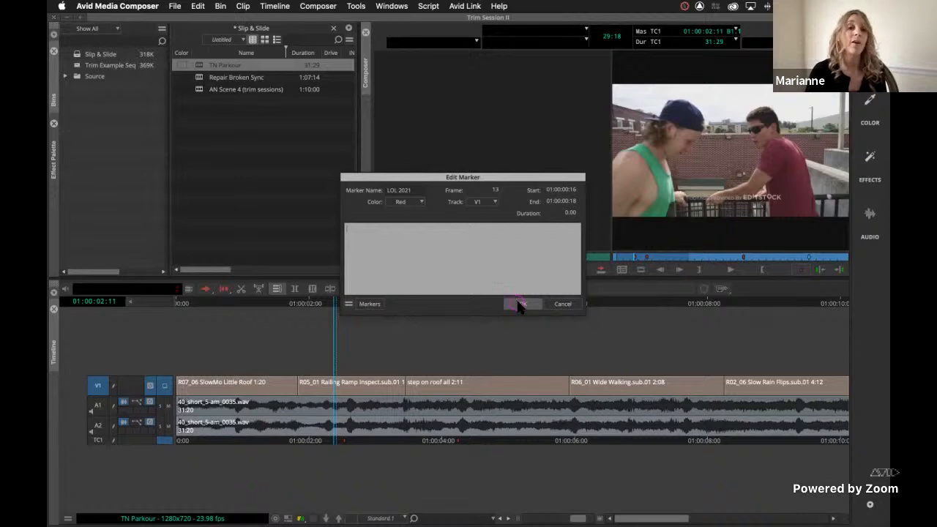
{"action": "left_click", "coordinate": [518, 306]}
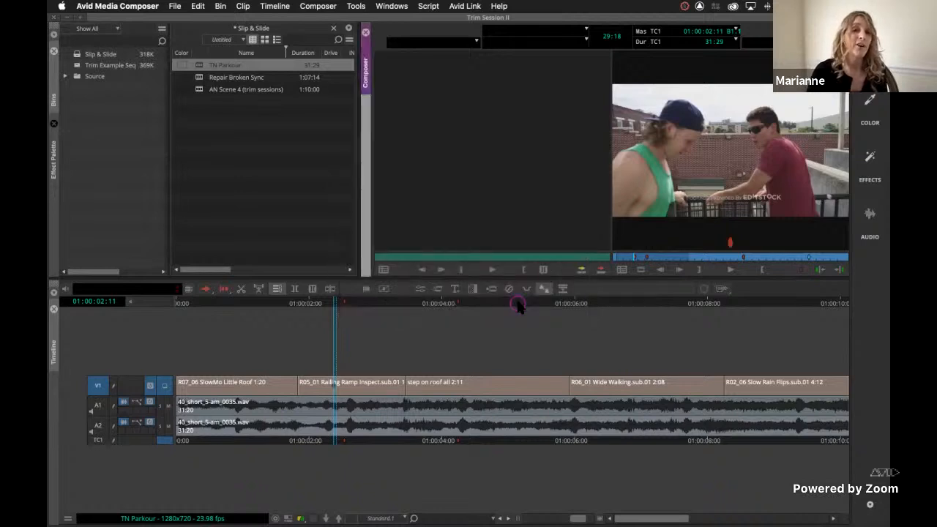
Slip the R05_01 Railing Ramp Inspect clip so its marker lines up with the timeline marker at 01:00:02:16, and play the section to check it
{"action": "left_click", "coordinate": [340, 396]}
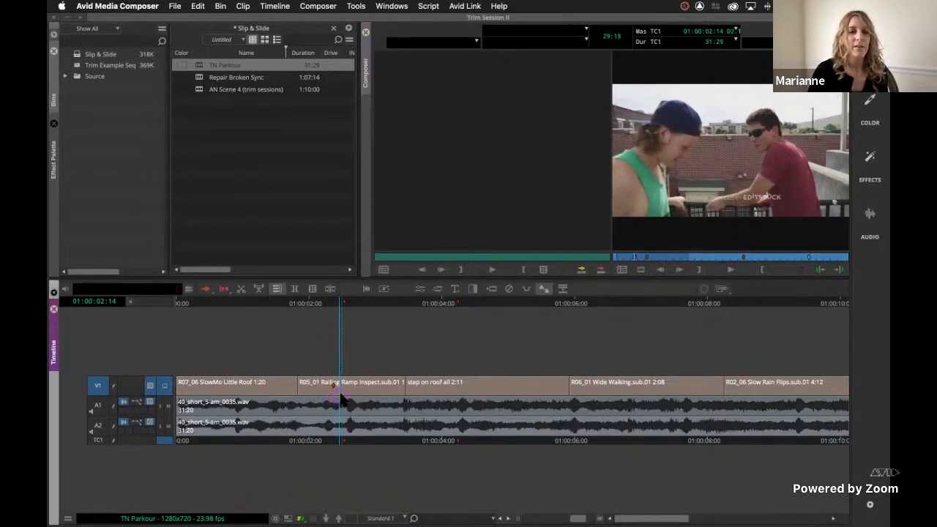
{"action": "left_click", "coordinate": [345, 440]}
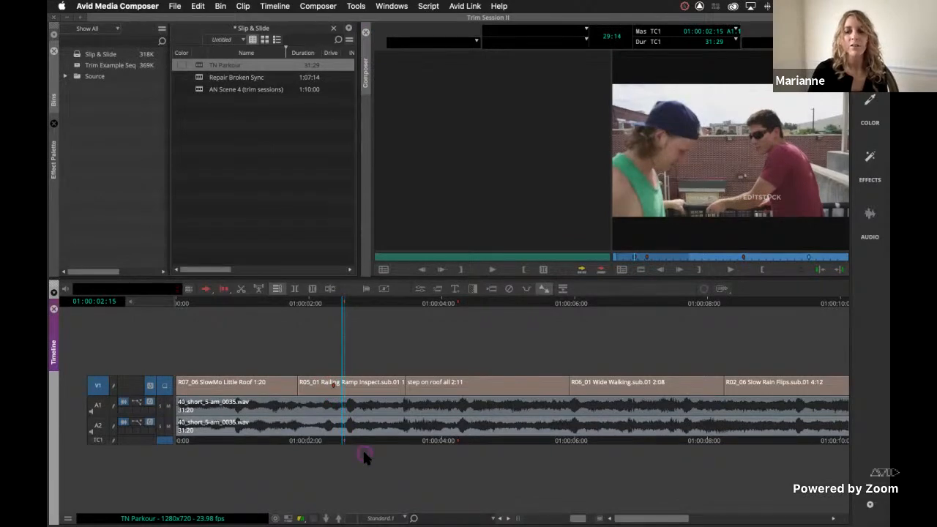
{"action": "key", "text": "Right"}
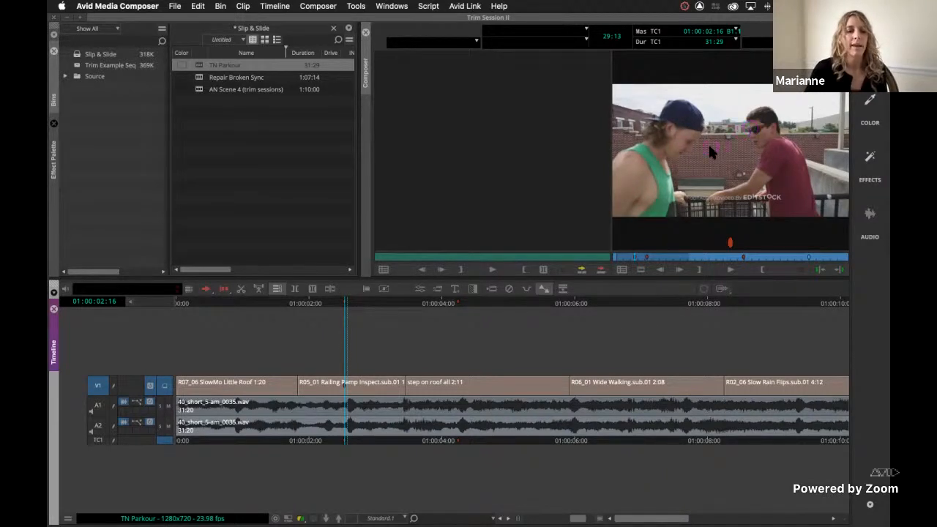
{"action": "left_click", "coordinate": [288, 440]}
{"action": "key", "text": "space"}
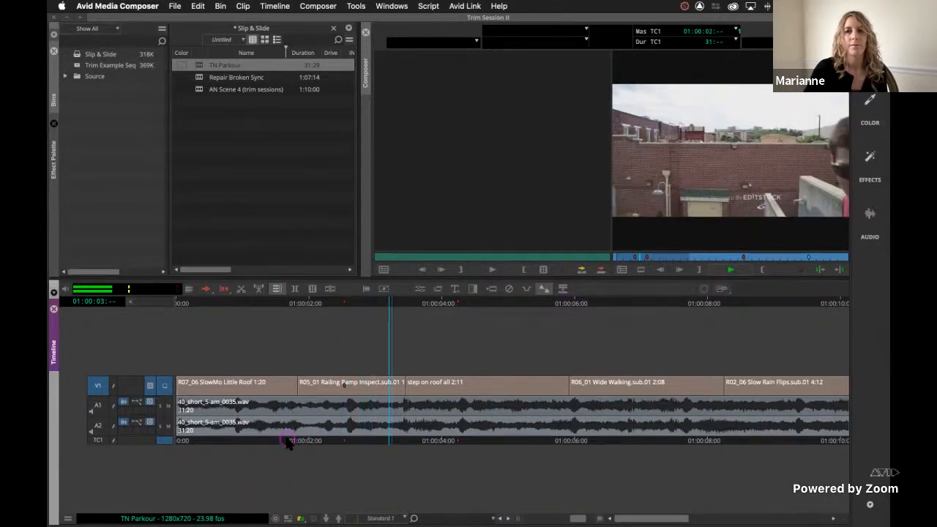
{"action": "key", "text": "space"}
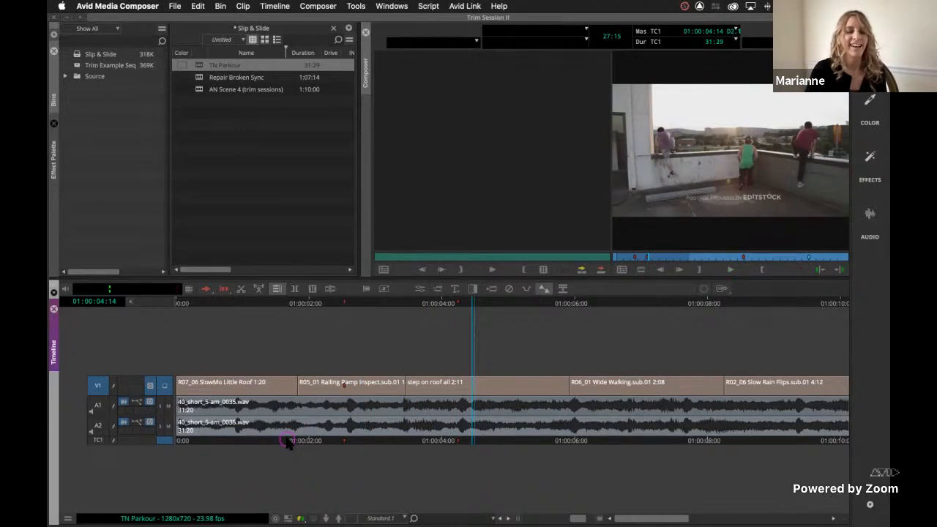
{"action": "left_click", "coordinate": [345, 441]}
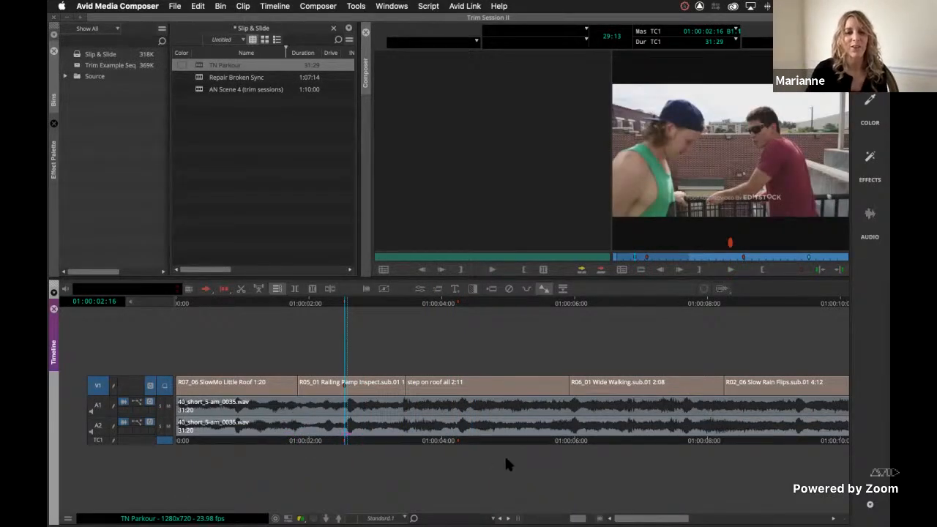
Slip the step on roof all clip on V1 so slightly later footage falls on the timeline marker at 01:00:04:08
{"action": "left_click_drag", "start_coordinate": [455, 440], "coordinate": [486, 439]}
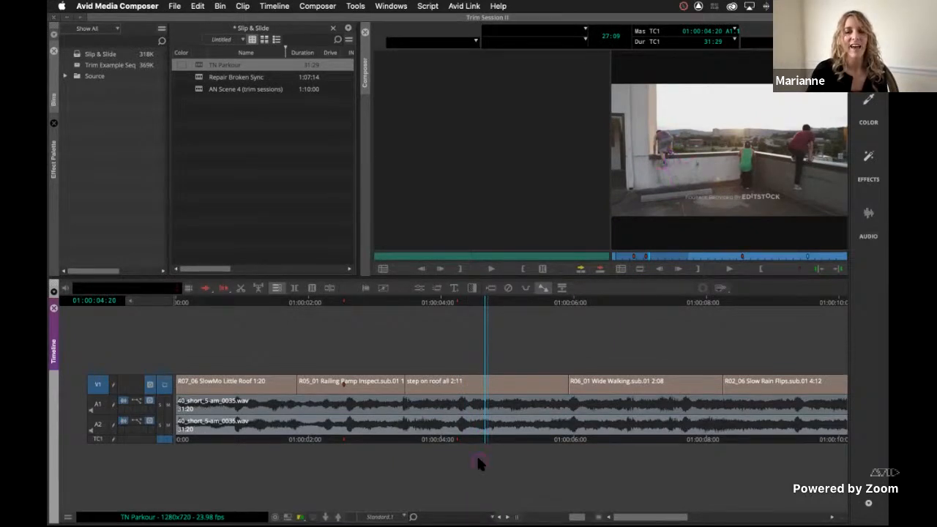
{"action": "left_click", "coordinate": [460, 441]}
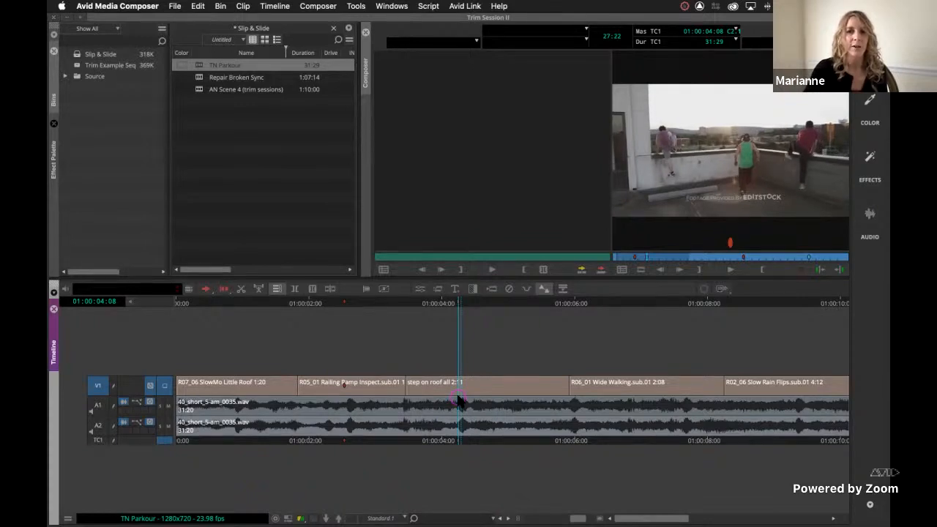
{"action": "key", "text": "comma"}
{"action": "key", "text": "comma"}
{"action": "key", "text": "comma"}
{"action": "key", "text": "comma"}
{"action": "key", "text": "comma"}
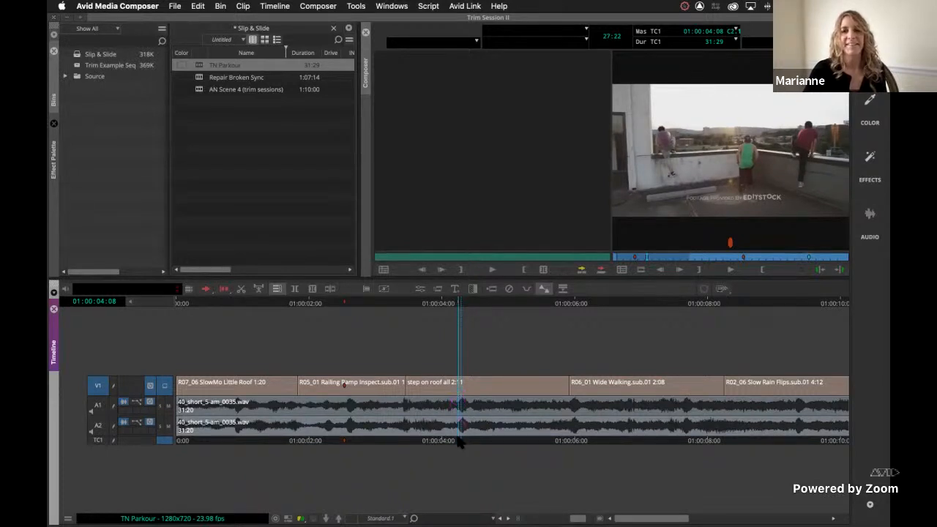
Play from just before the step on roof all clip into R06_01 Wide Walking to check the slipped action against the music
{"action": "left_click", "coordinate": [408, 440]}
{"action": "left_click_drag", "start_coordinate": [408, 440], "coordinate": [398, 440]}
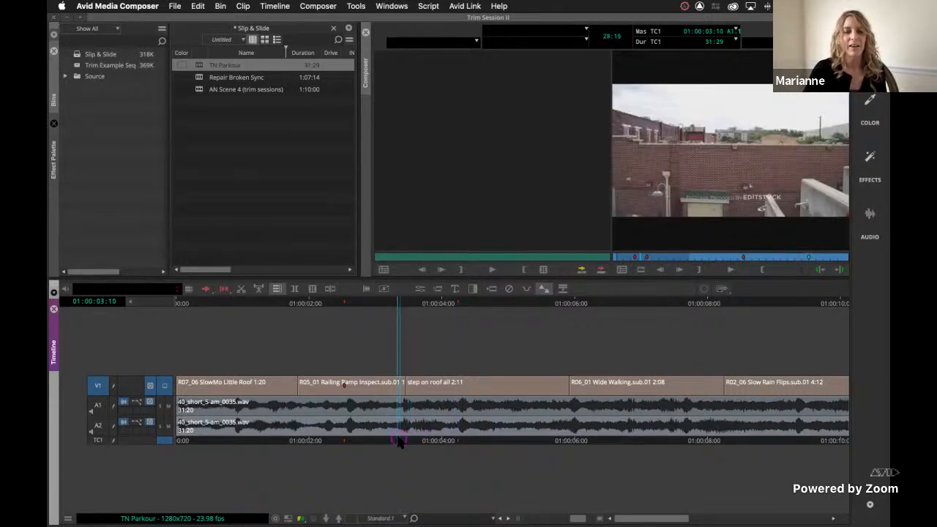
{"action": "key", "text": "space"}
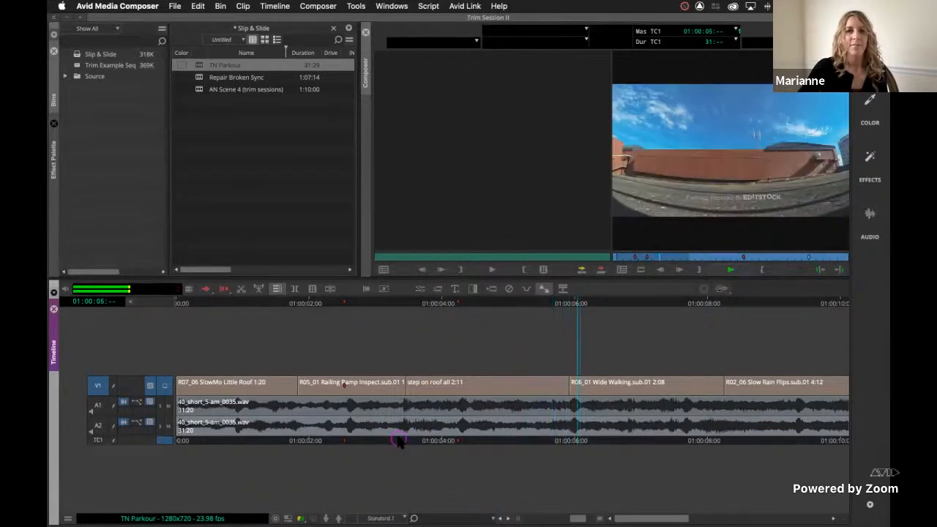
{"action": "key", "text": "space"}
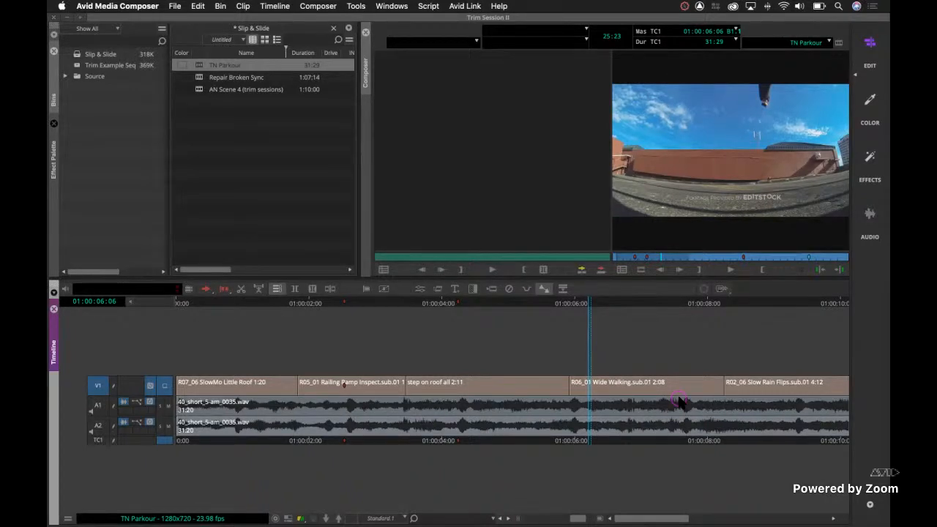
Move the playhead to the timeline marker at 01:00:26:29 in the R05_69 Roof Flips clip near the sequence end
{"action": "left_click_drag", "start_coordinate": [631, 519], "coordinate": [785, 501]}
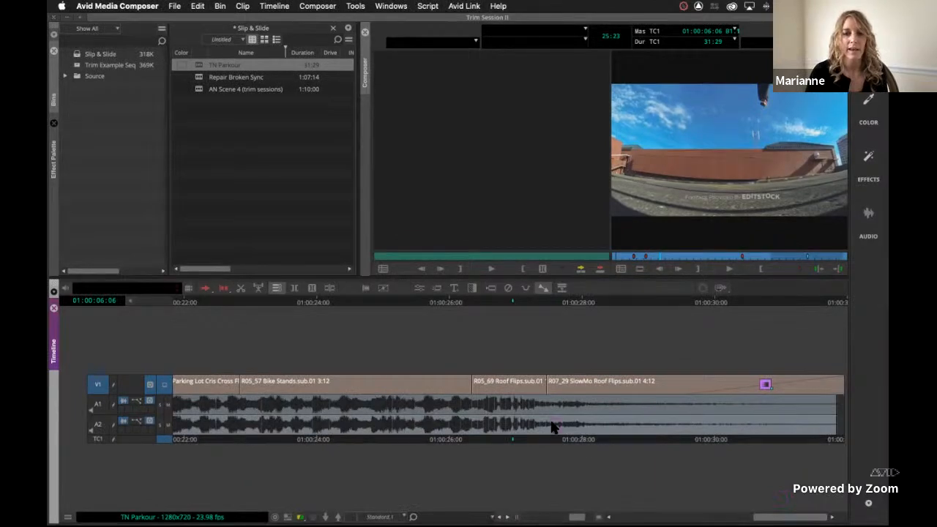
{"action": "left_click", "coordinate": [511, 441]}
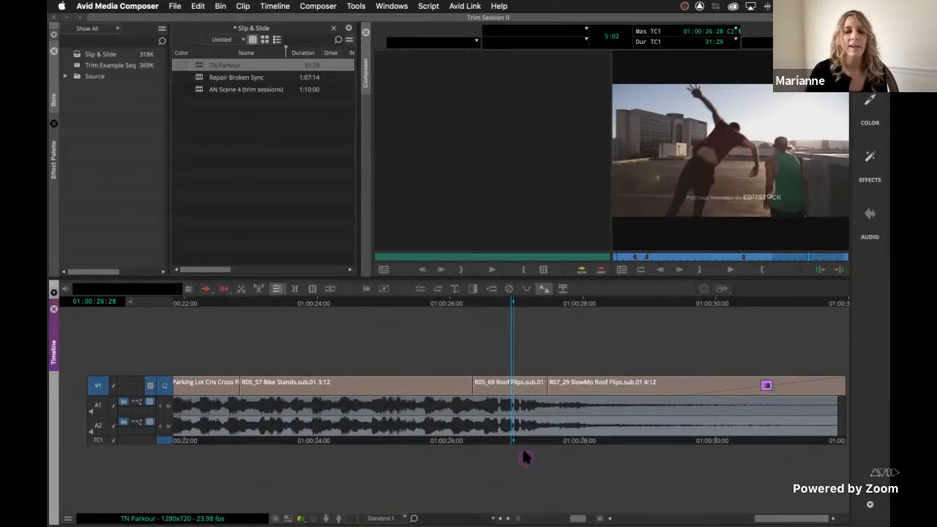
{"action": "left_click", "coordinate": [513, 441]}
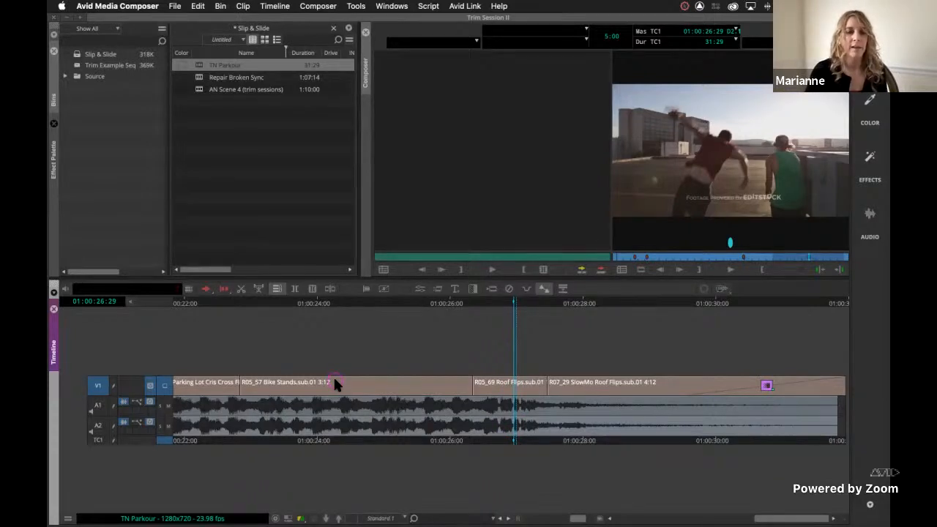
Try to move the R07_29 SlowMo Roof Flips segment on V1 earlier until its start meets the timeline marker at 01:00:26:29
{"action": "left_click", "coordinate": [206, 289]}
{"action": "left_click", "coordinate": [516, 391]}
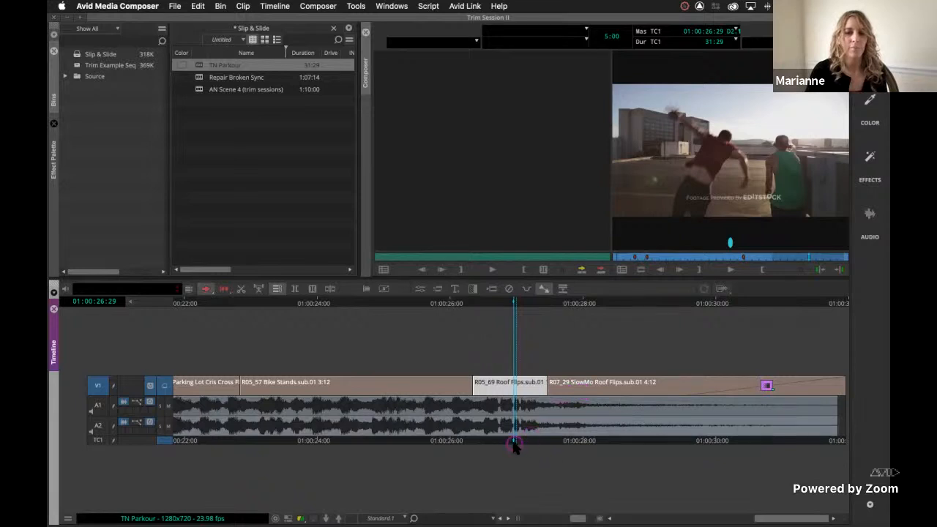
{"action": "left_click", "coordinate": [613, 390]}
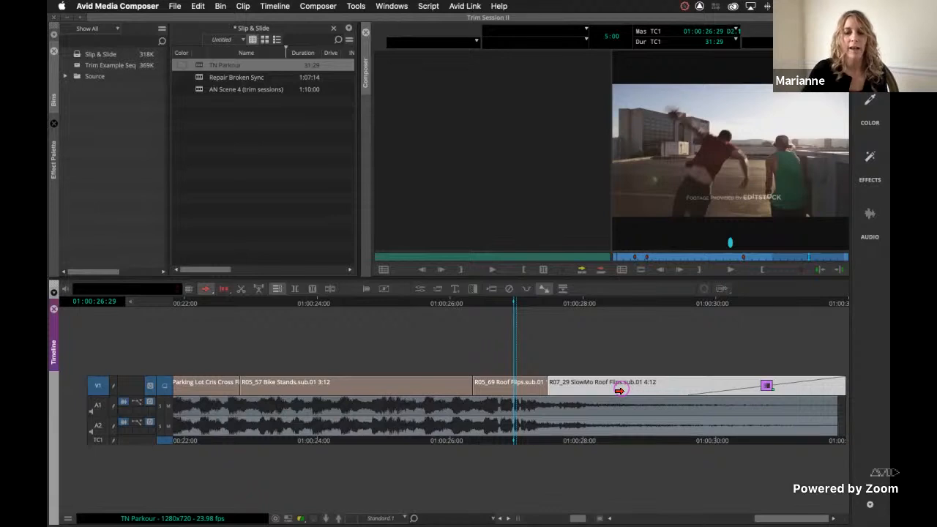
{"action": "key", "text": "comma"}
{"action": "key", "text": "comma"}
{"action": "key", "text": "comma"}
{"action": "key", "text": "comma"}
{"action": "key", "text": "comma"}
{"action": "key", "text": "comma"}
{"action": "key", "text": "comma"}
{"action": "key", "text": "comma"}
{"action": "key", "text": "comma"}
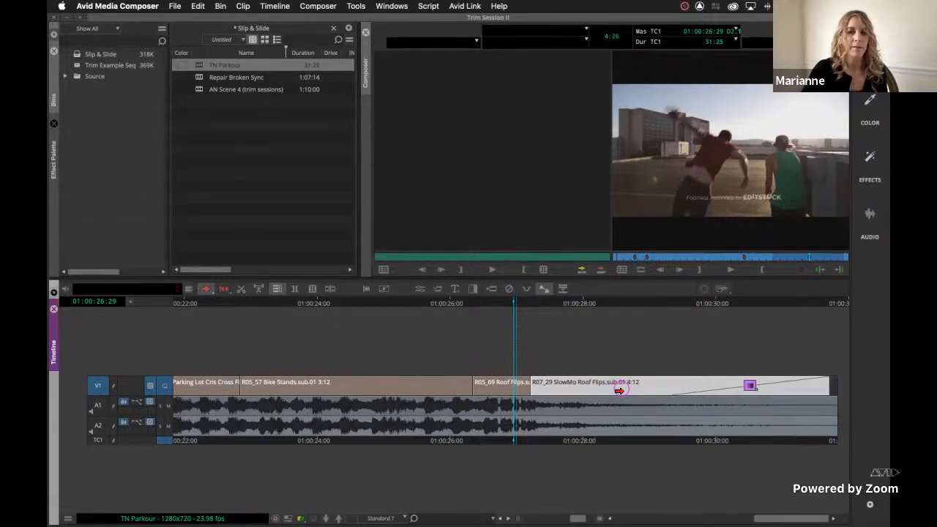
{"action": "key", "text": "comma"}
{"action": "key", "text": "comma"}
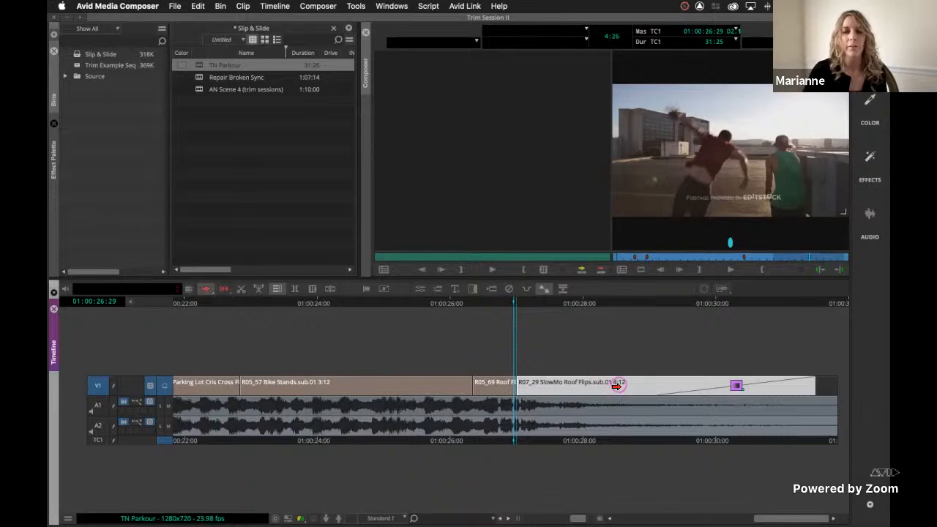
Nudge the R07_29 SlowMo Roof Flips segment a few frames later, opening a gap after R05_69 Roof Flips
{"action": "key", "text": "period"}
{"action": "key", "text": "period"}
{"action": "key", "text": "period"}
{"action": "key", "text": "period"}
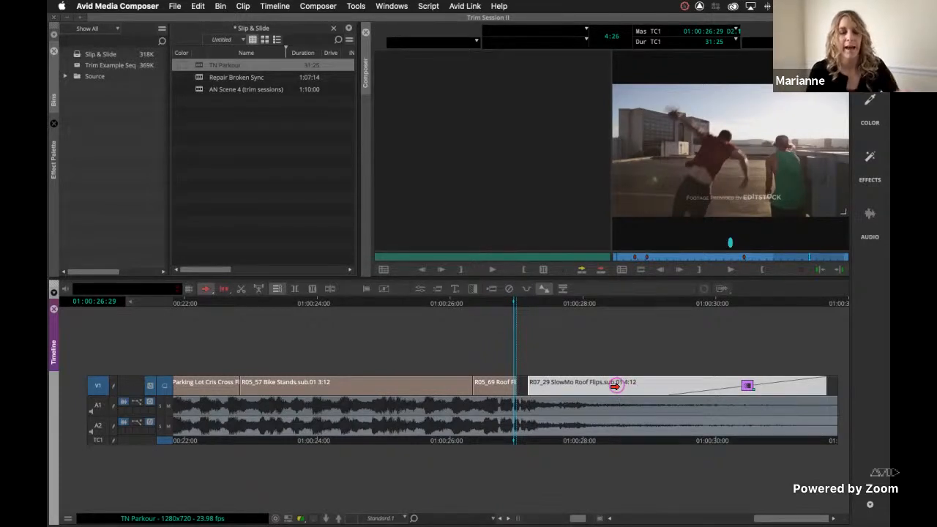
Undo the segment moves of the R07_29 SlowMo Roof Flips clip
{"action": "key", "text": "super+z"}
{"action": "key", "text": "super+z"}
{"action": "key", "text": "super+z"}
{"action": "key", "text": "super+z"}
{"action": "key", "text": "super+z"}
{"action": "key", "text": "super+z"}
{"action": "key", "text": "super+z"}
{"action": "key", "text": "super+z"}
{"action": "key", "text": "super+z"}
{"action": "key", "text": "super+z"}
{"action": "key", "text": "super+z"}
{"action": "key", "text": "super+z"}
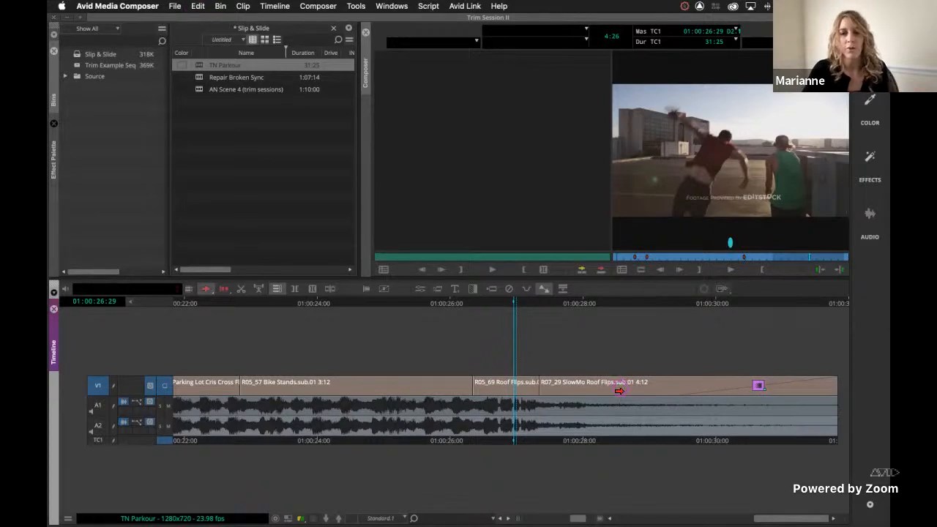
{"action": "mouse_move", "coordinate": [528, 350]}
{"action": "left_mouse_down"}
{"action": "mouse_move", "coordinate": [562, 382]}
{"action": "mouse_move", "coordinate": [560, 416]}
{"action": "left_mouse_up"}
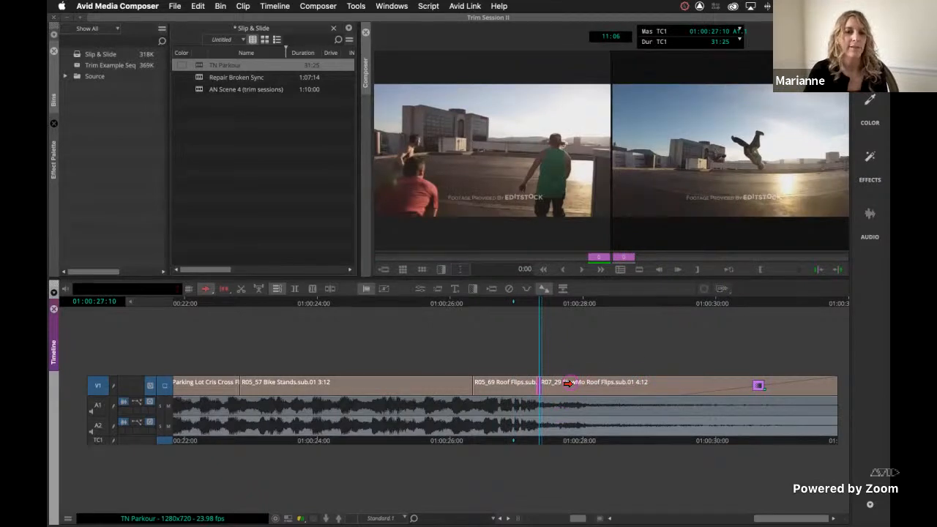
{"action": "right_click", "coordinate": [640, 389]}
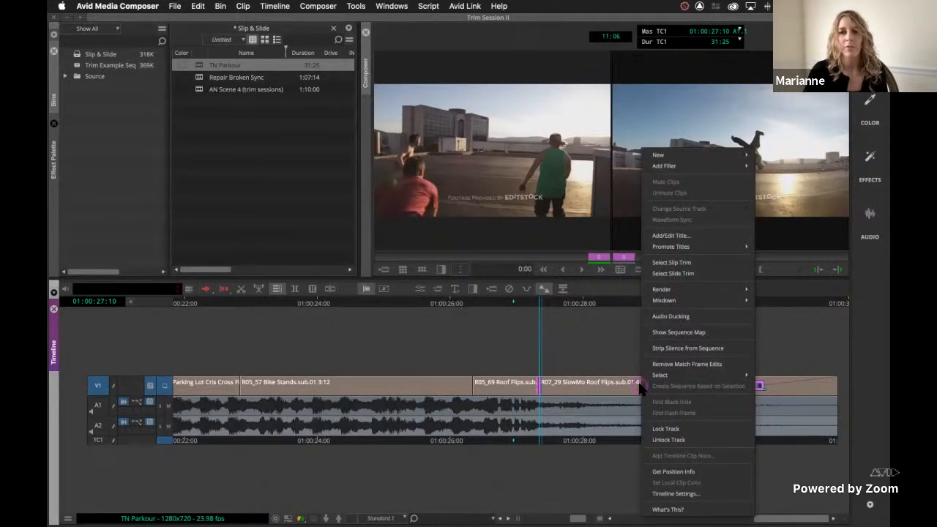
{"action": "left_click", "coordinate": [665, 273]}
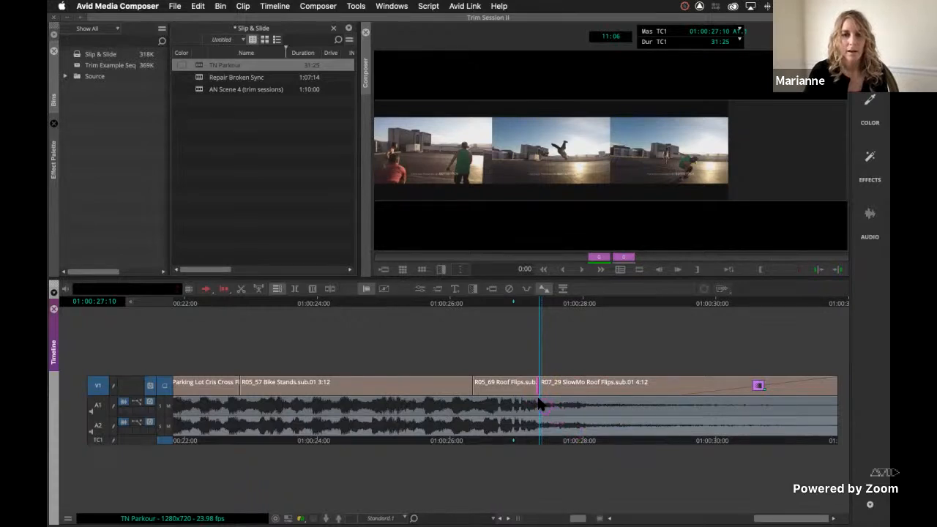
{"action": "left_click", "coordinate": [556, 441]}
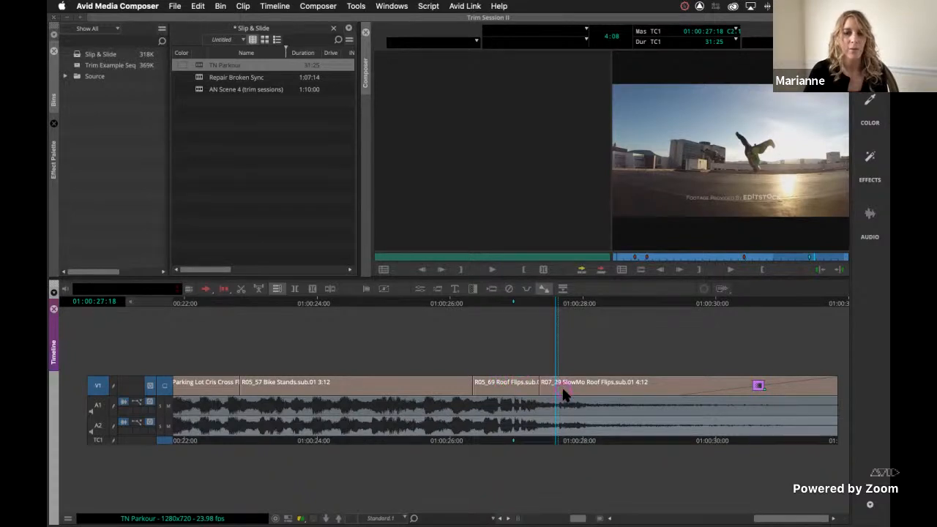
Slide the R05_69 Roof Flips clip on V1 earlier until its cut to R07_29 SlowMo Roof Flips lands on the timeline marker at 01:00:26:29
{"action": "mouse_move", "coordinate": [545, 366]}
{"action": "left_mouse_down"}
{"action": "mouse_move", "coordinate": [543, 395]}
{"action": "mouse_move", "coordinate": [463, 407]}
{"action": "left_mouse_up"}
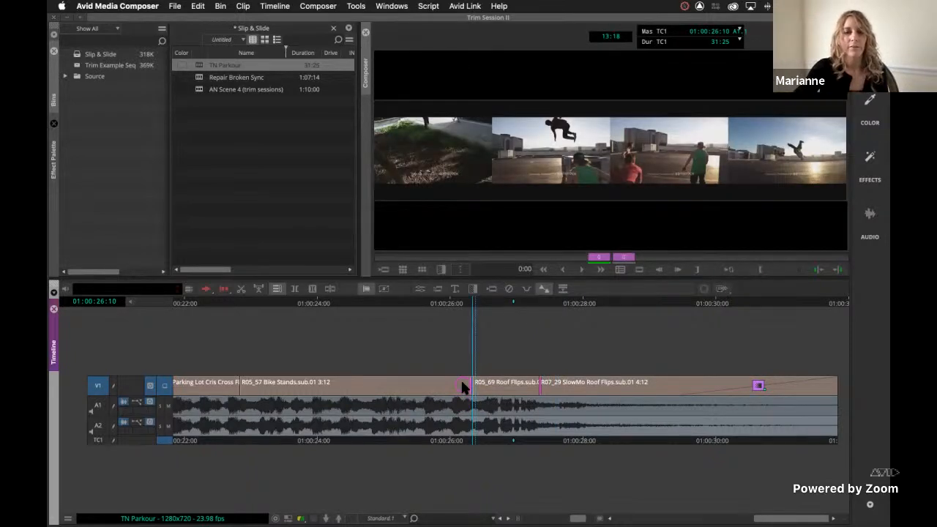
{"action": "key", "text": "comma"}
{"action": "key", "text": "comma"}
{"action": "key", "text": "comma"}
{"action": "key", "text": "comma"}
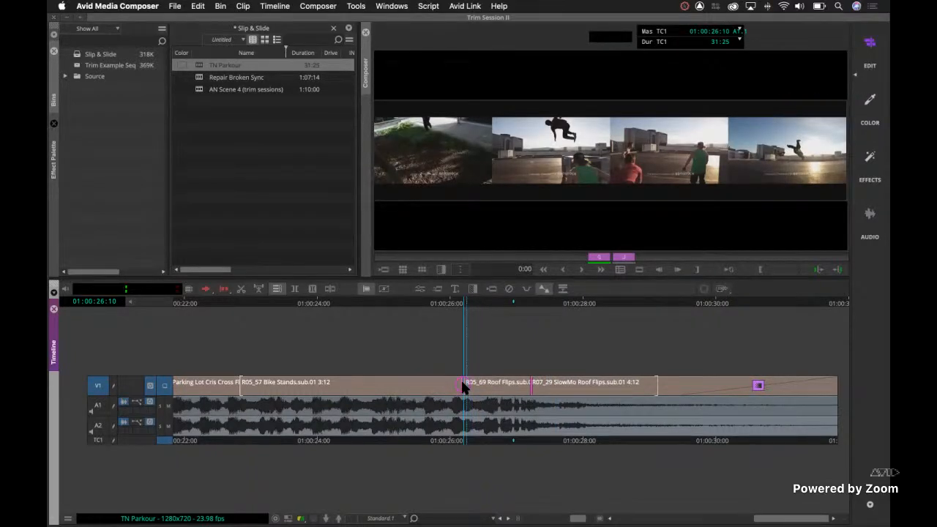
{"action": "key", "text": "comma"}
{"action": "key", "text": "comma"}
{"action": "key", "text": "comma"}
{"action": "key", "text": "comma"}
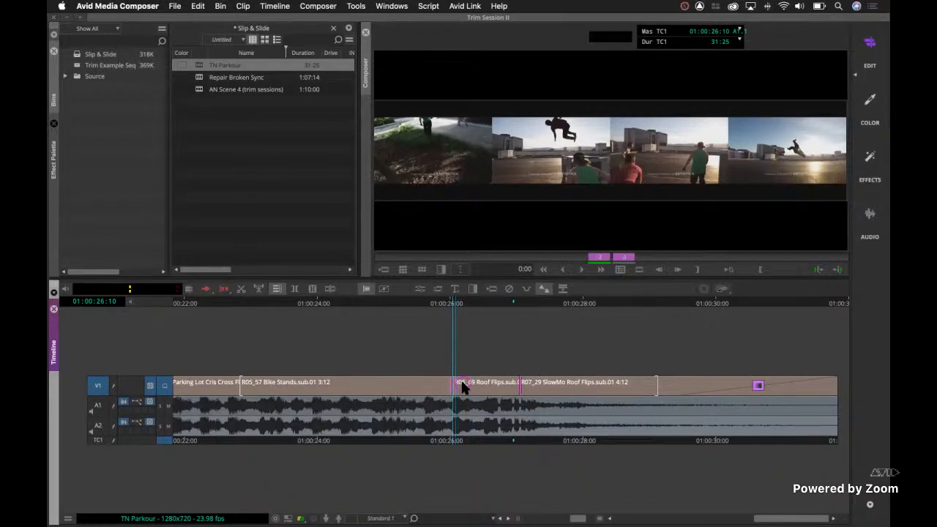
{"action": "key", "text": "m"}
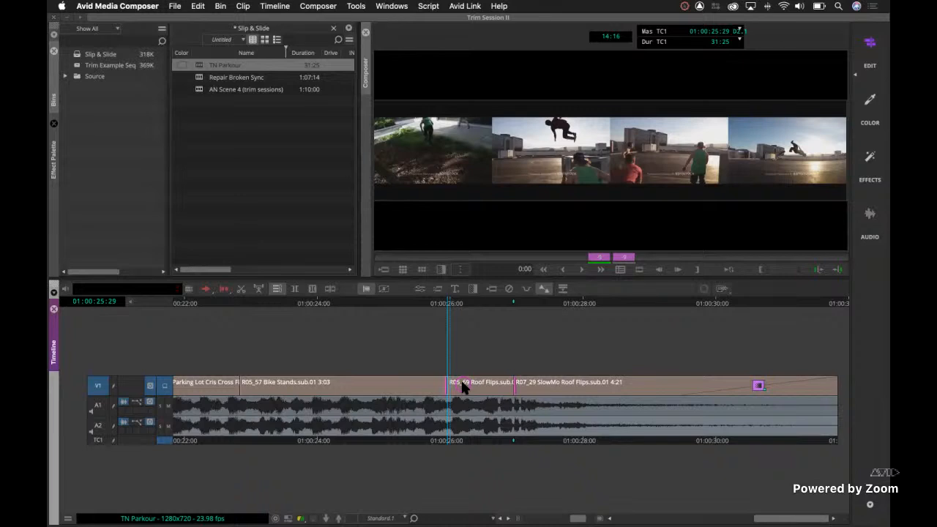
Examine the timecode information at the cuts after and before the R05_69 Roof Flips clip in trim mode
{"action": "left_click", "coordinate": [481, 439]}
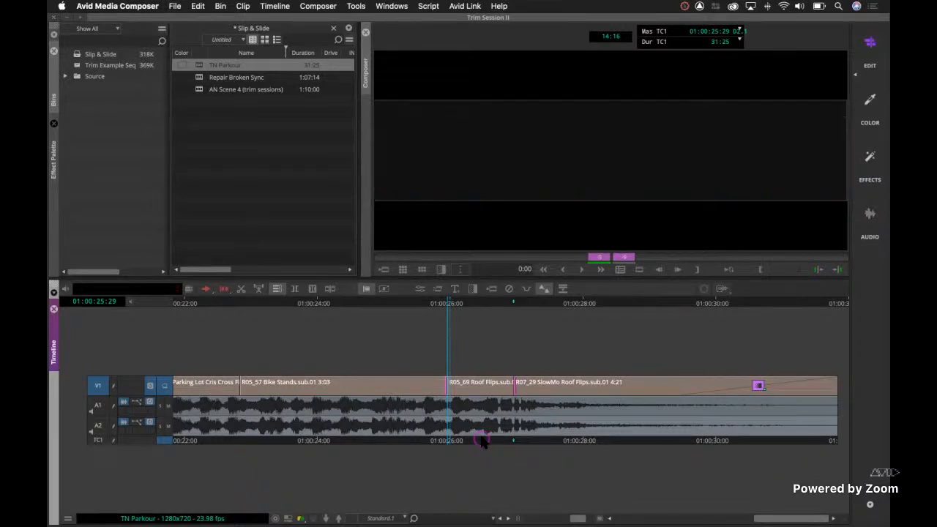
{"action": "left_click", "coordinate": [520, 412]}
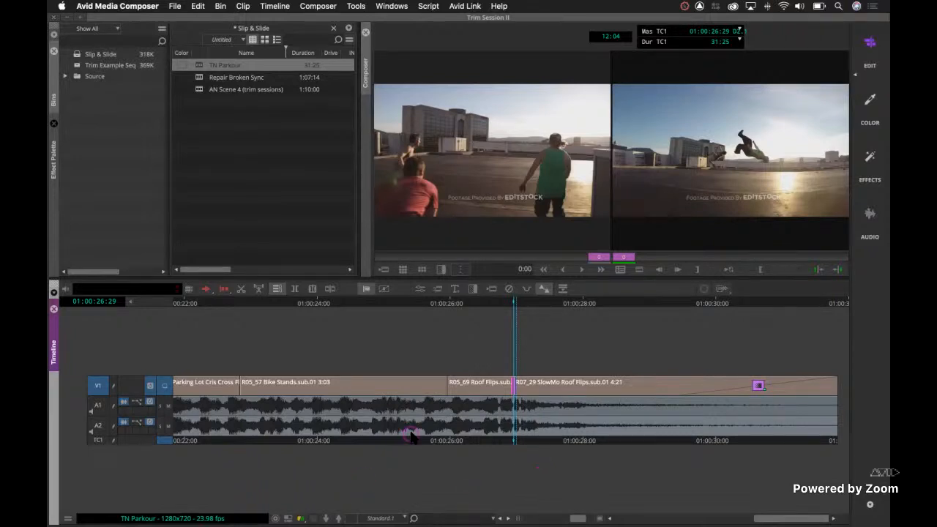
{"action": "key", "text": "super+Tab"}
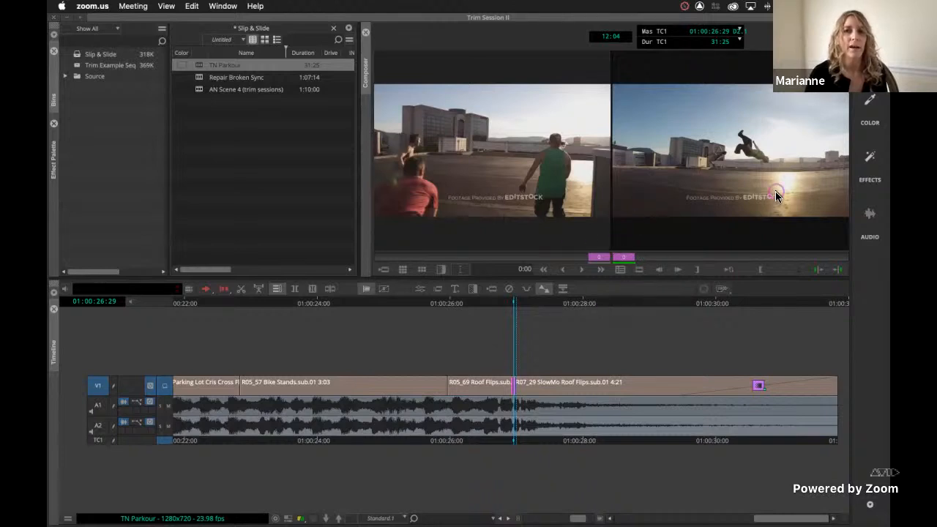
{"action": "left_click", "coordinate": [738, 33]}
{"action": "left_click", "coordinate": [738, 32]}
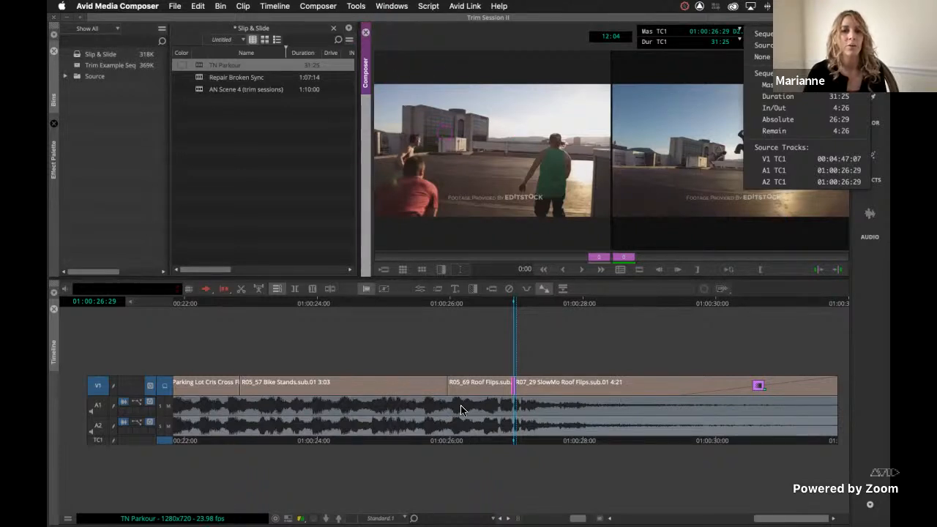
{"action": "left_click", "coordinate": [515, 308]}
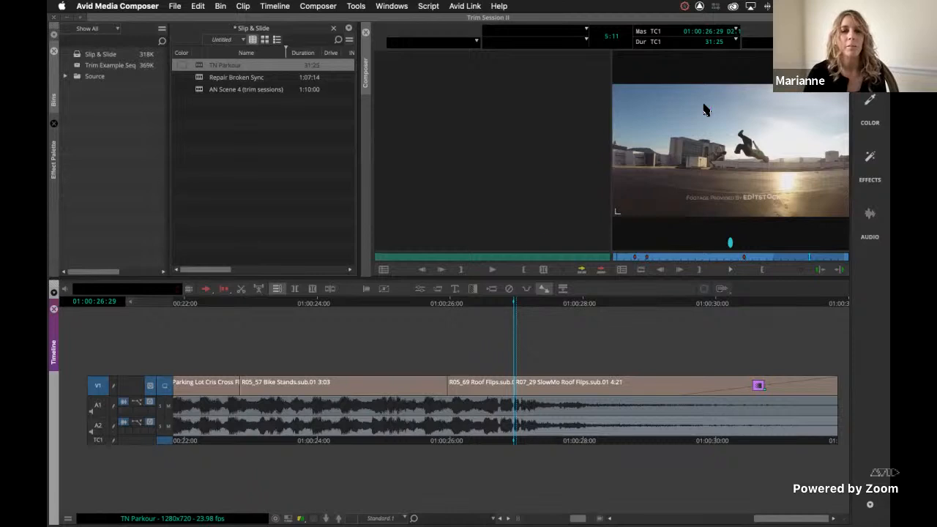
{"action": "left_click", "coordinate": [453, 411]}
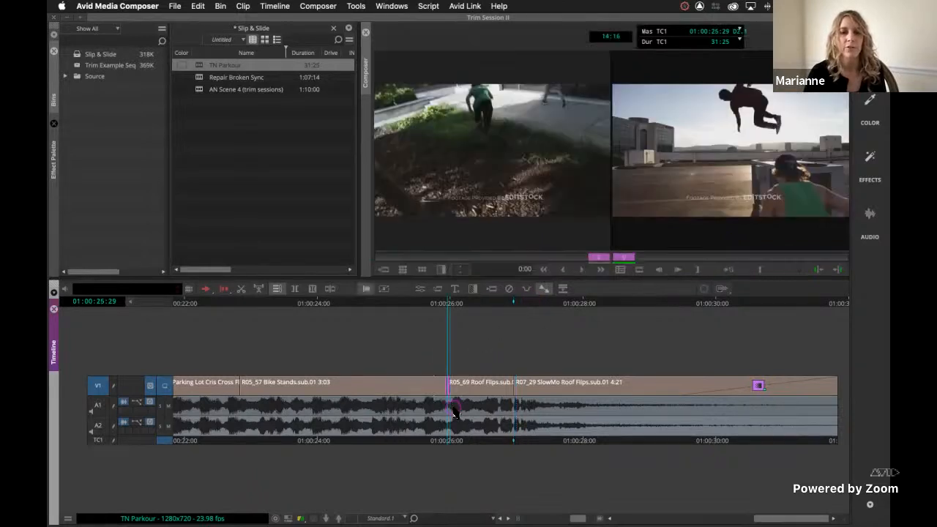
{"action": "left_click", "coordinate": [738, 41]}
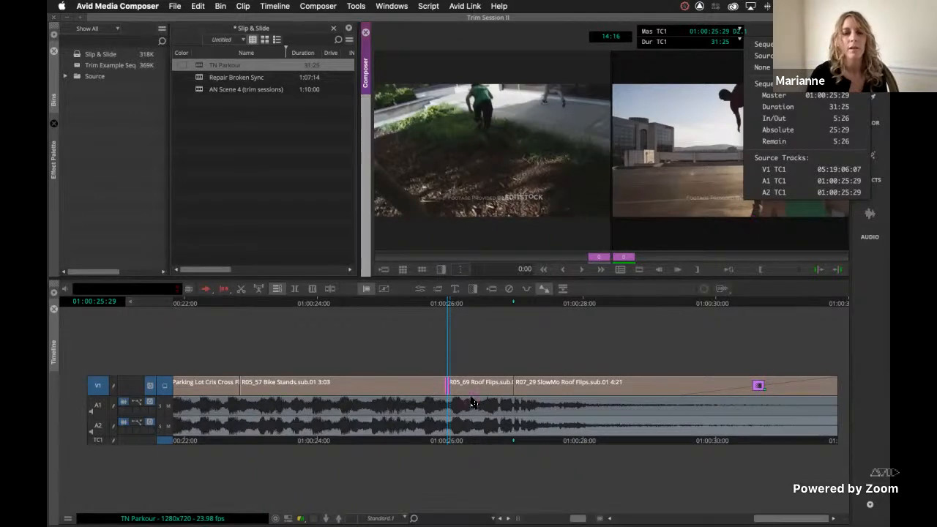
Park the playhead at 01:00:26:01, just inside the R05_69 Roof Flips clip, and lower the system volume
{"action": "left_click", "coordinate": [456, 442]}
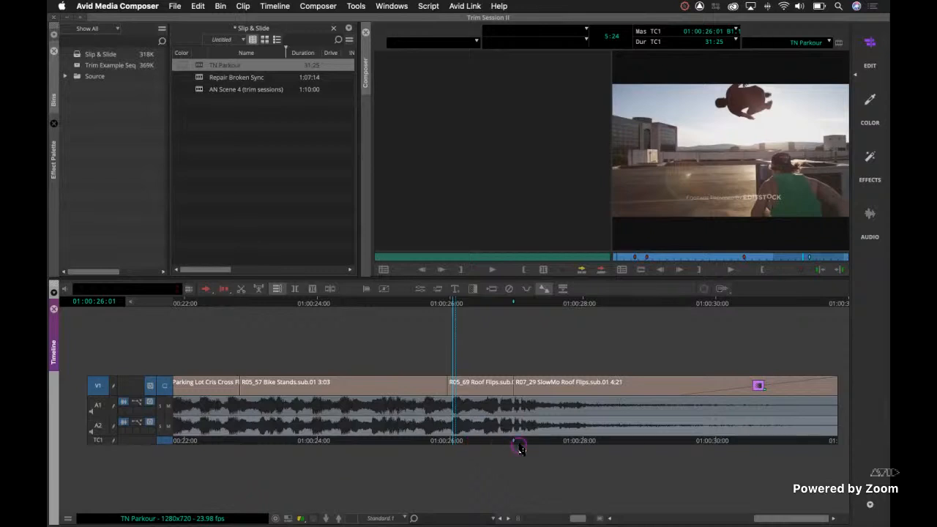
{"action": "key", "text": "XF86AudioLowerVolume"}
{"action": "key", "text": "XF86AudioLowerVolume"}
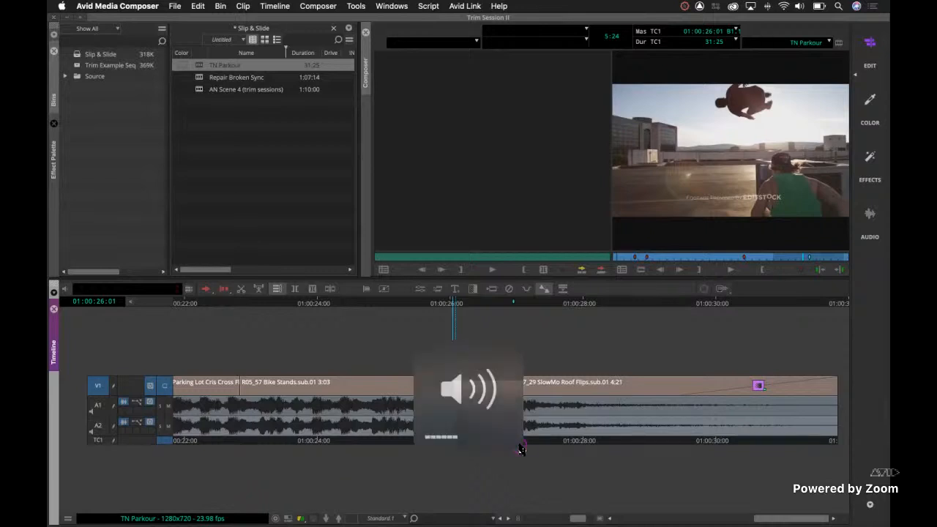